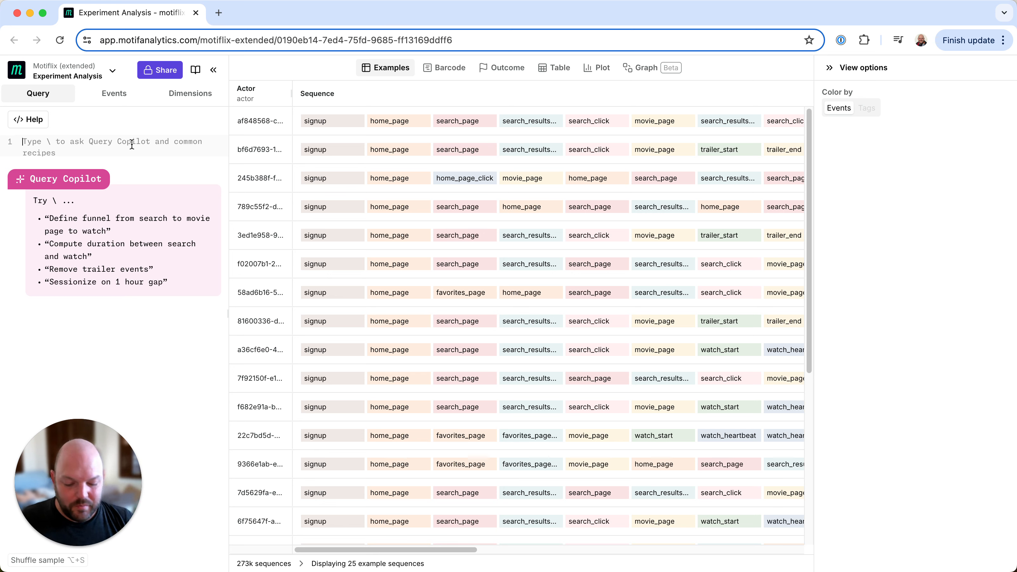
Start the query with a match on experiment_exposure and collapse the Prefix segment in the sequence model
type("match")
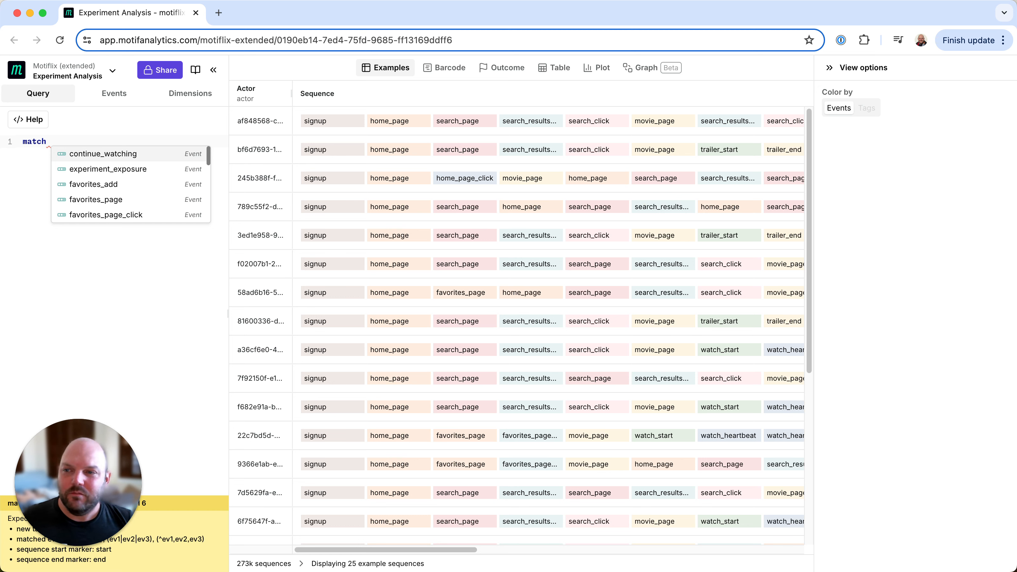
left_click(140, 169)
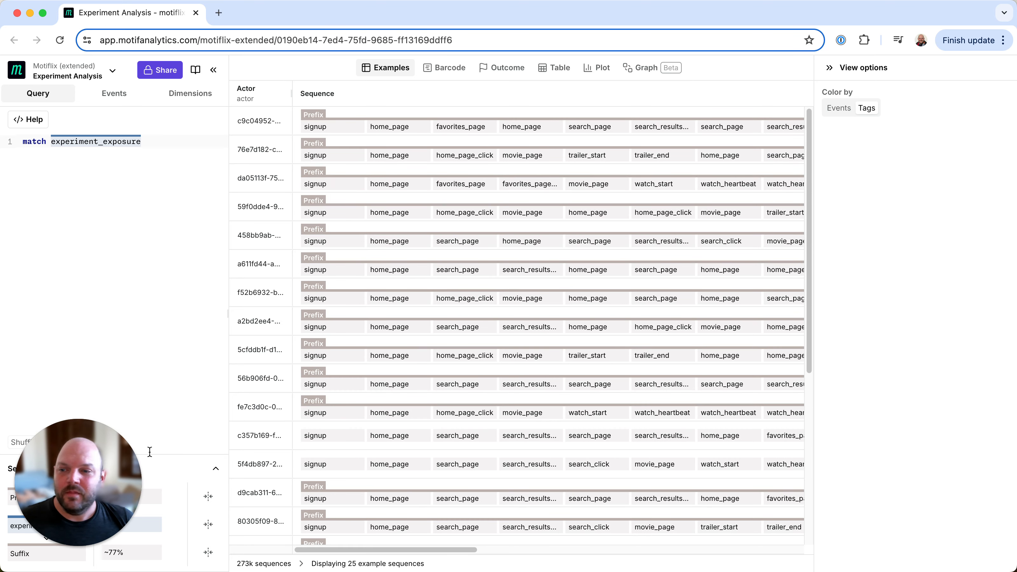
left_click_drag(86, 502, 319, 491)
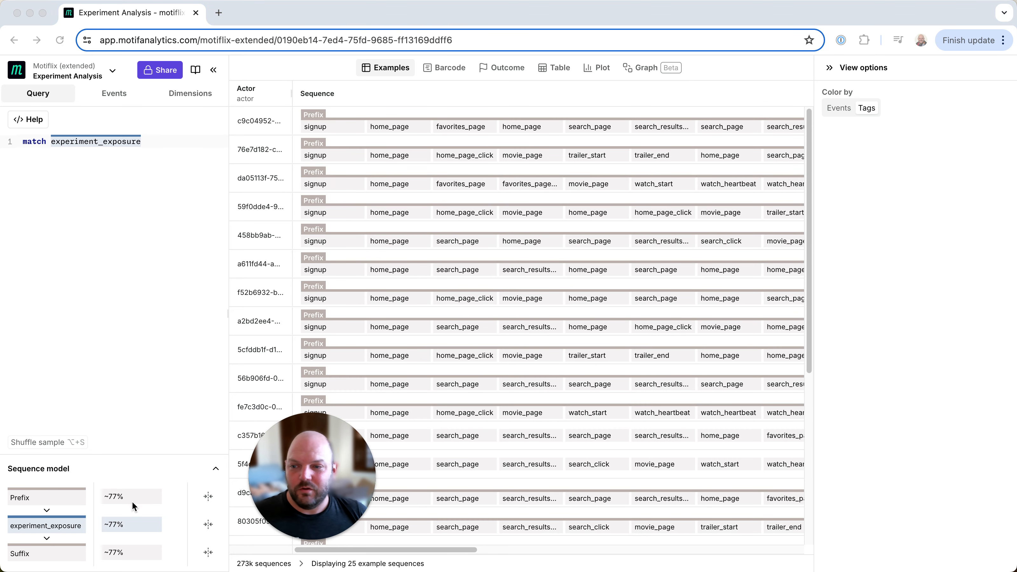
left_click(207, 497)
left_click(208, 498)
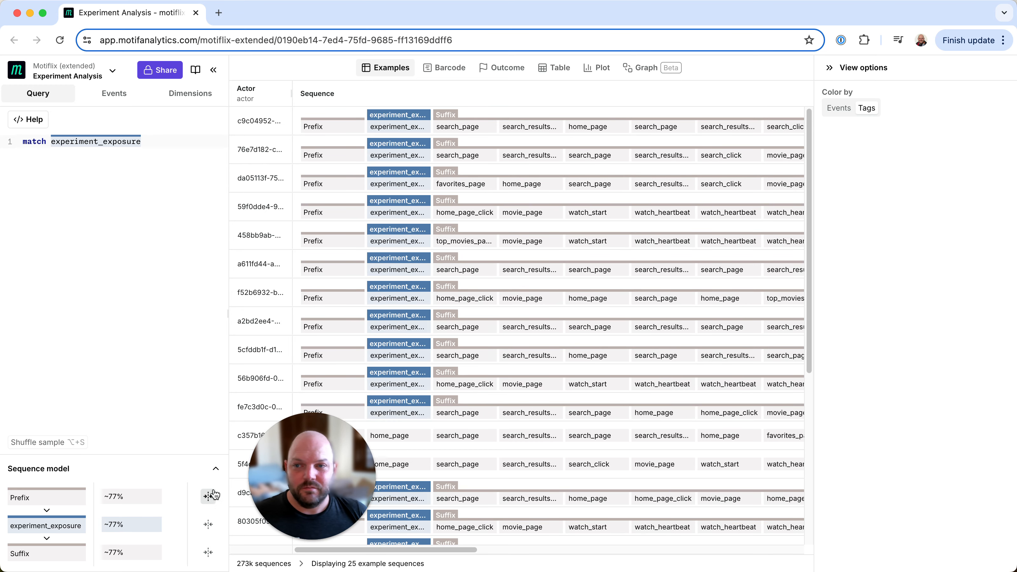
Inspect the first experiment_exposure event's dimensions and add the condition if experiment_exposure.experiment = "top_movies_xp"
left_click(409, 128)
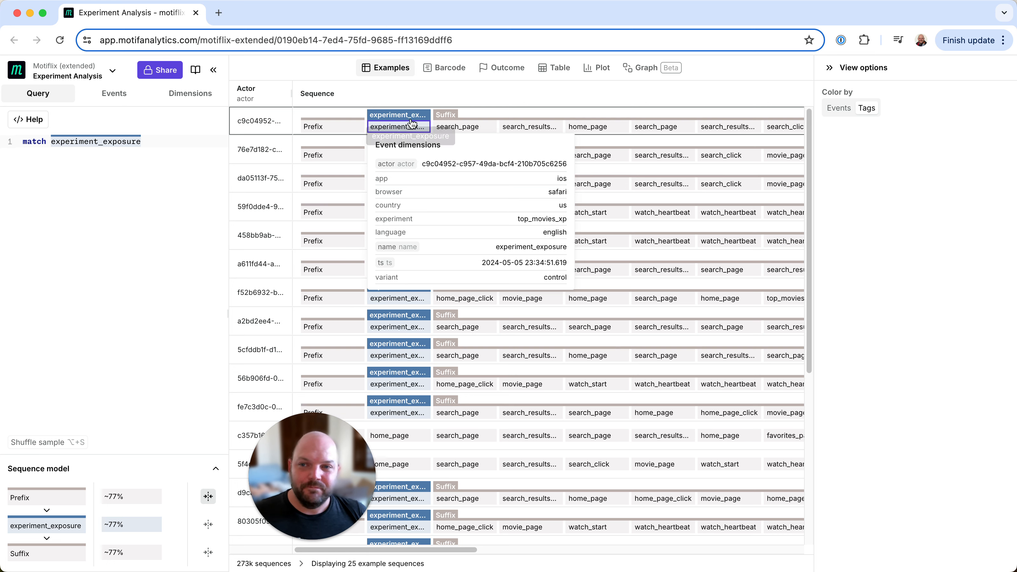
left_click_drag(269, 478, 86, 494)
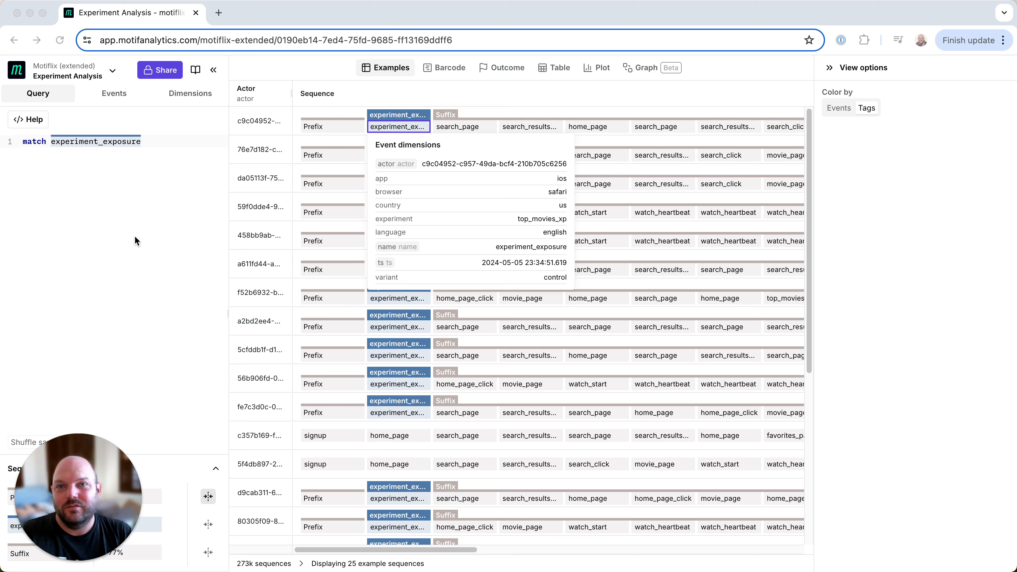
left_click(149, 179)
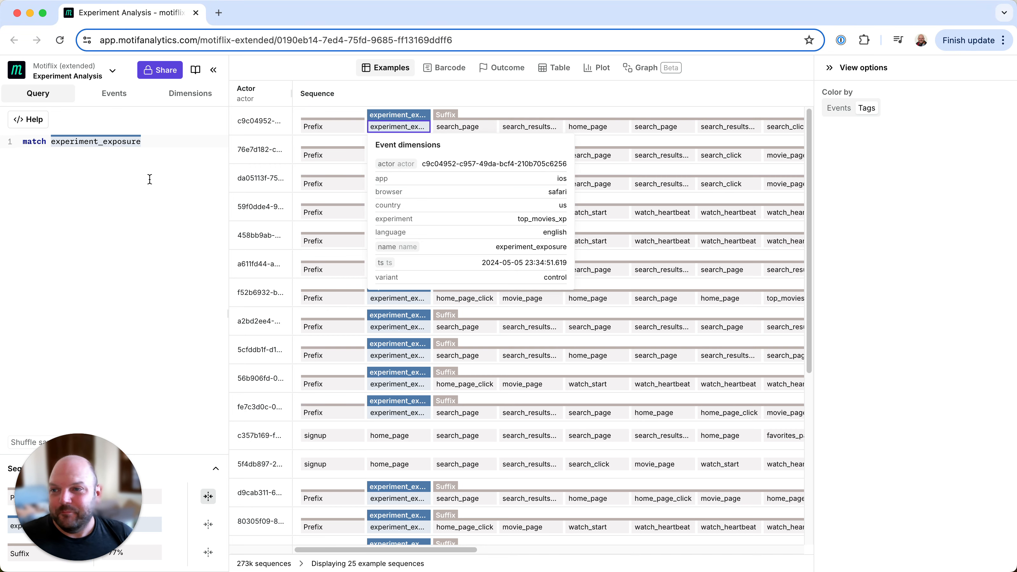
key("Return")
type("if experiment_exposure.")
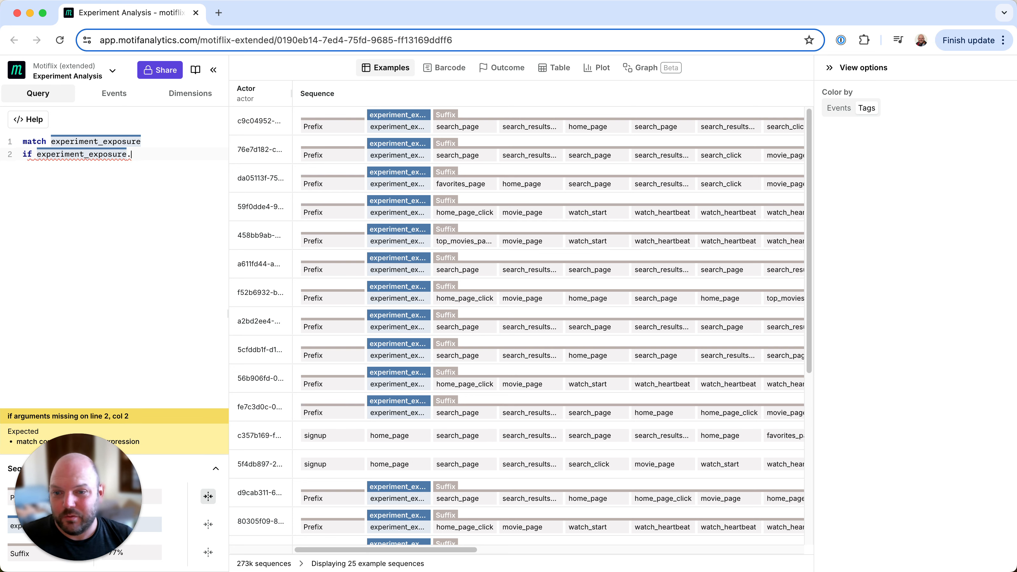
type("experiment")
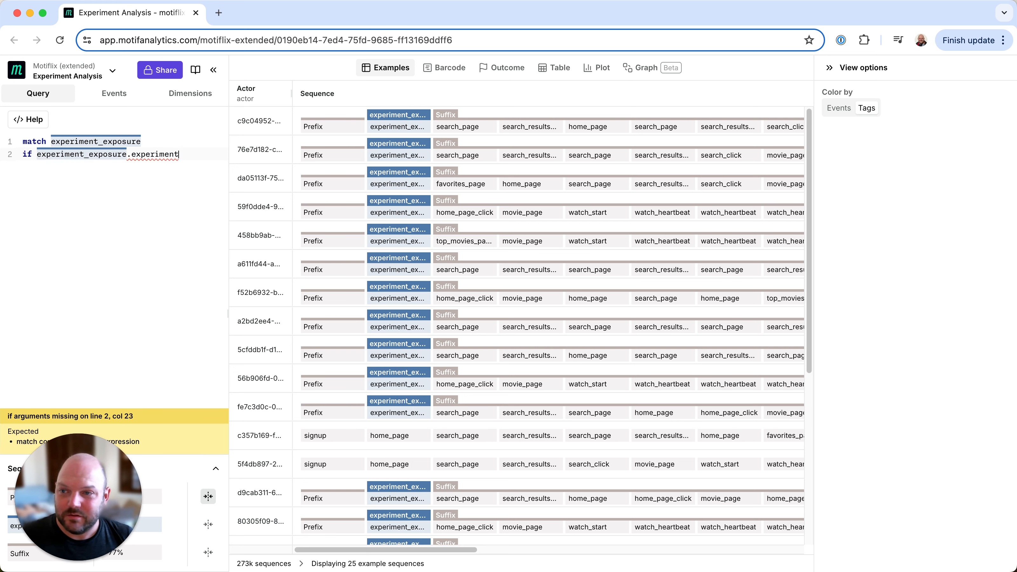
type(" = \"top_movies_xp")
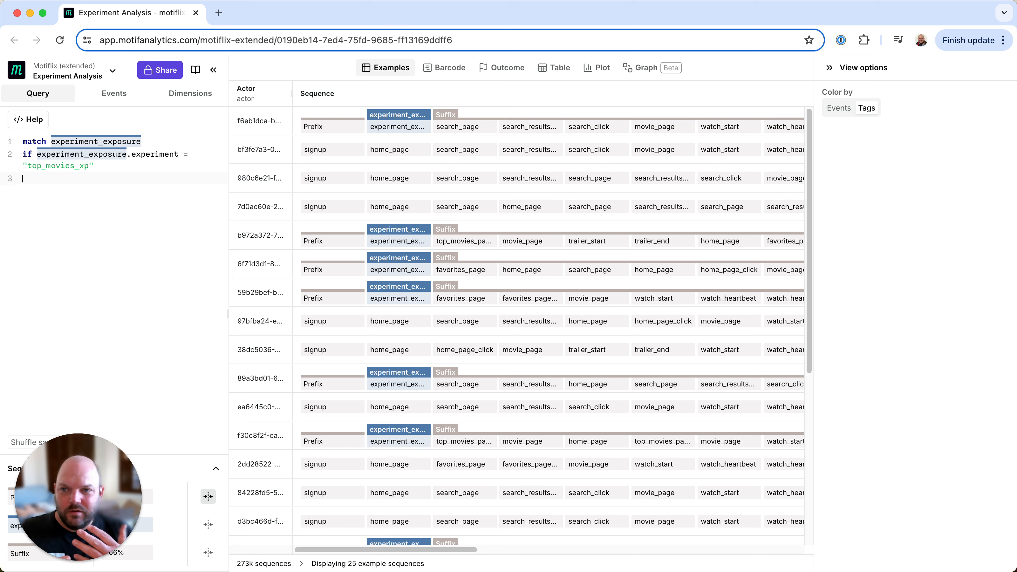
Inspect the exposure event's dimensions in the first sequence and add the line set variant = experiment_exposure.variant
left_click(398, 127)
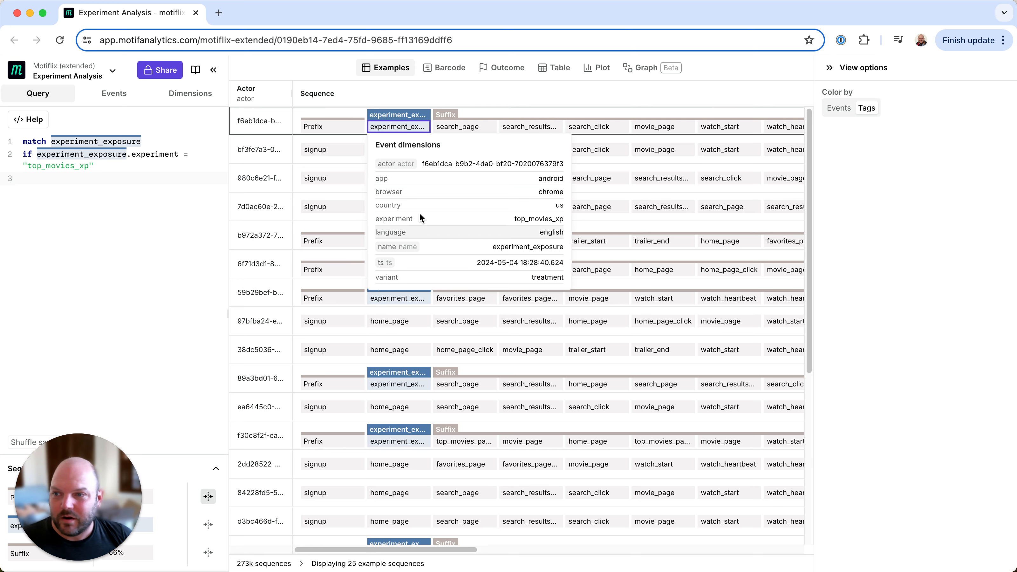
left_click(84, 179)
type("set va")
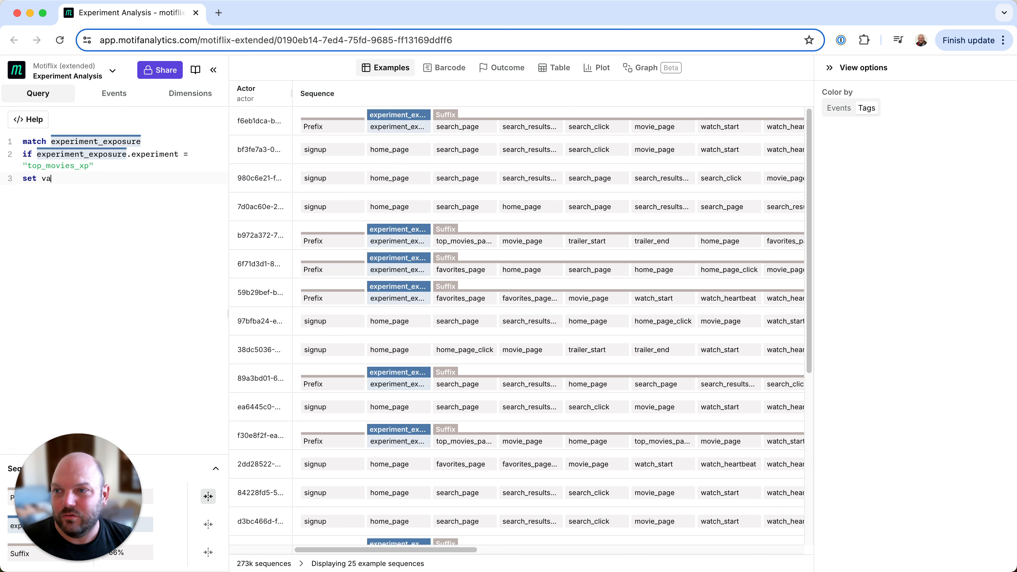
type("rie")
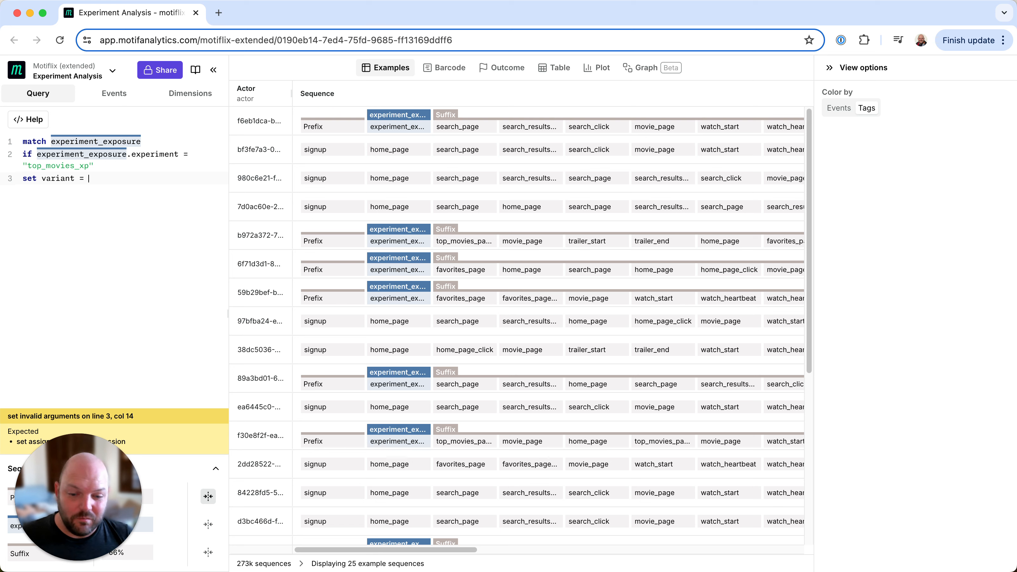
type("nt = experiment_exposurev")
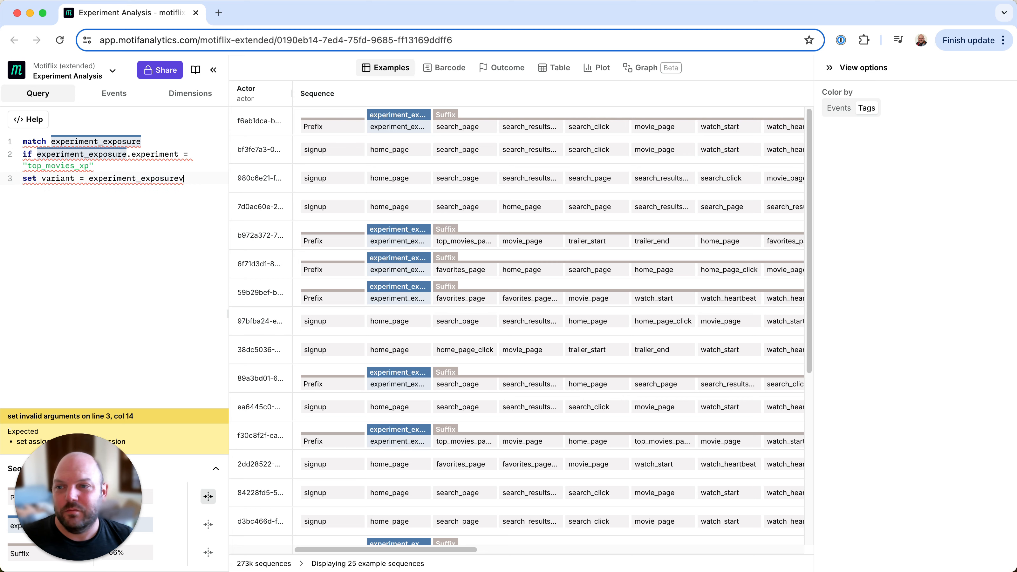
key("BackSpace")
type("/va")
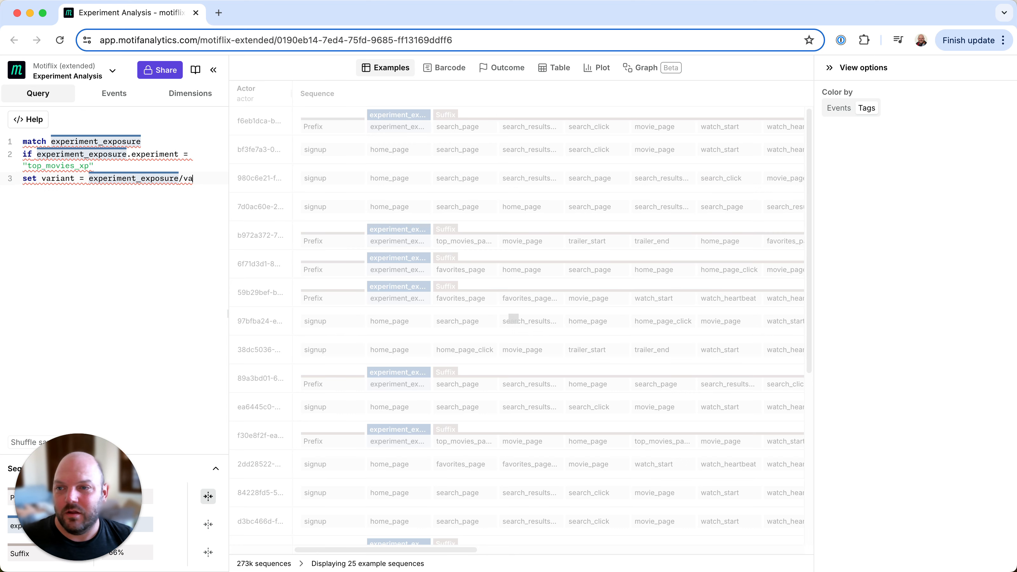
type("riant")
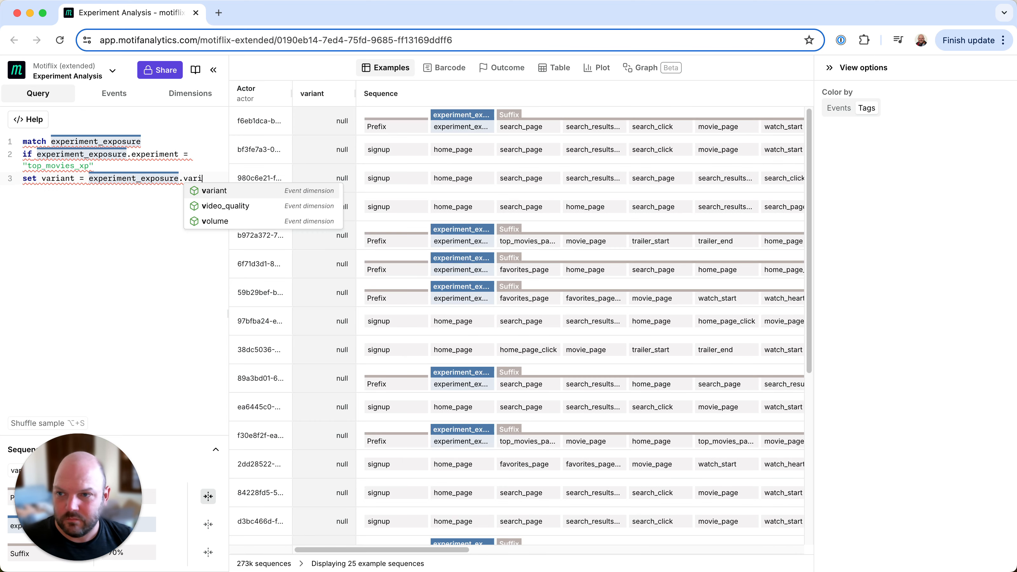
left_click(214, 192)
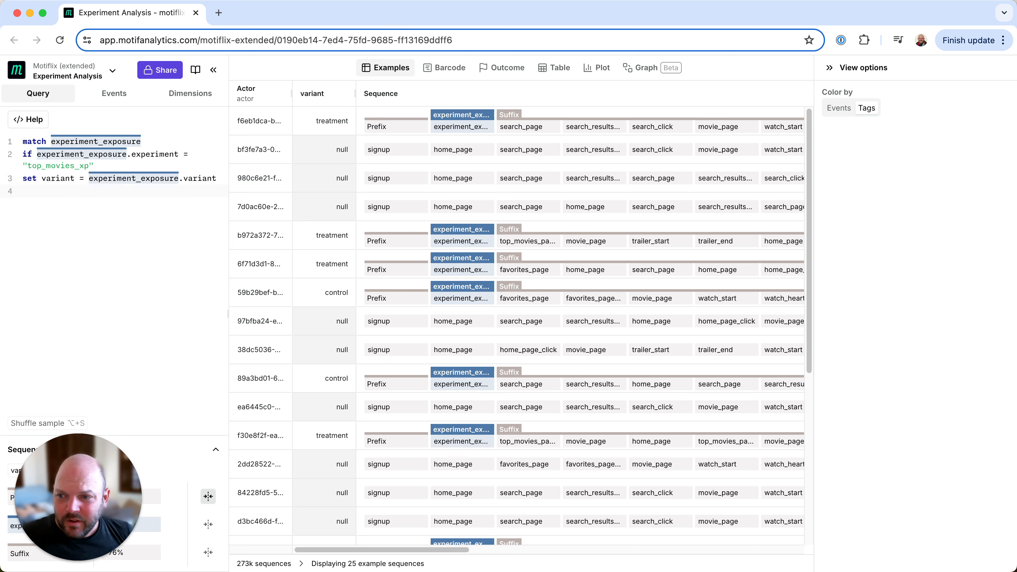
Add filter MATCHED to the query so only sequences with the experiment exposure are kept
type("filter MATCHED")
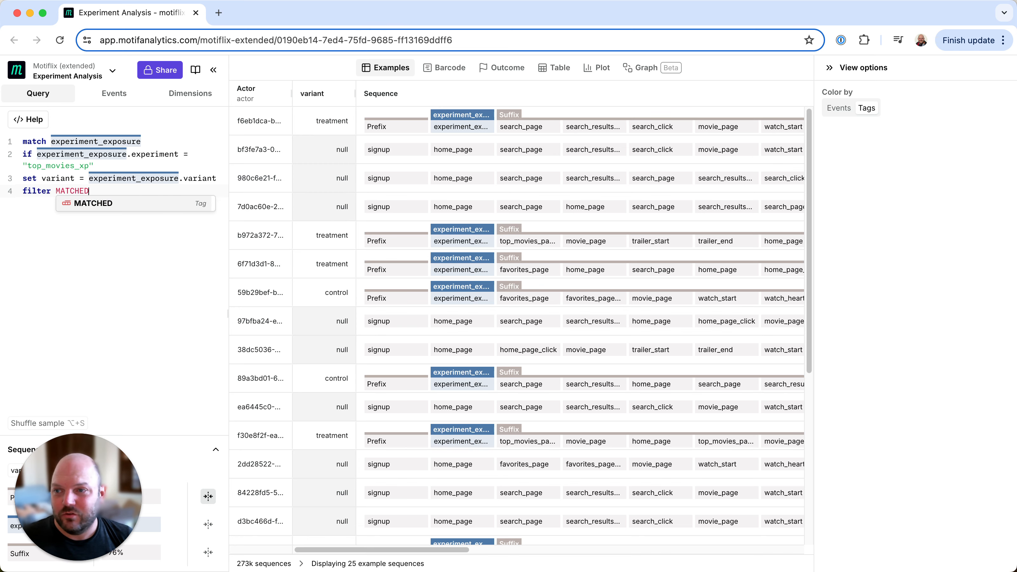
left_click(125, 206)
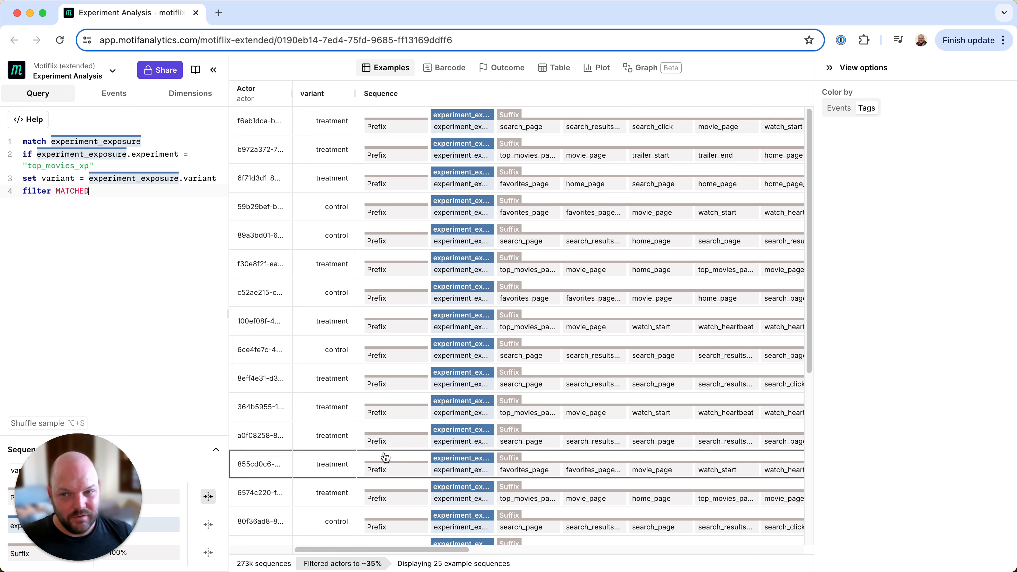
scroll(441, 392, "down", 1)
key("Return")
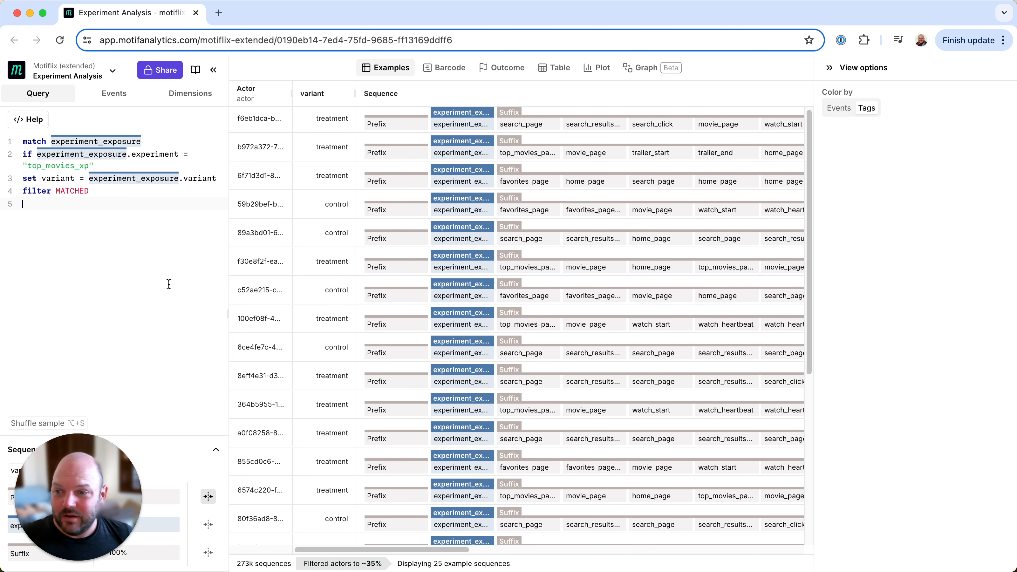
Briefly expand the Prefix segment to view its events, and remove them with the line replace PREFIX with null
left_click(209, 497)
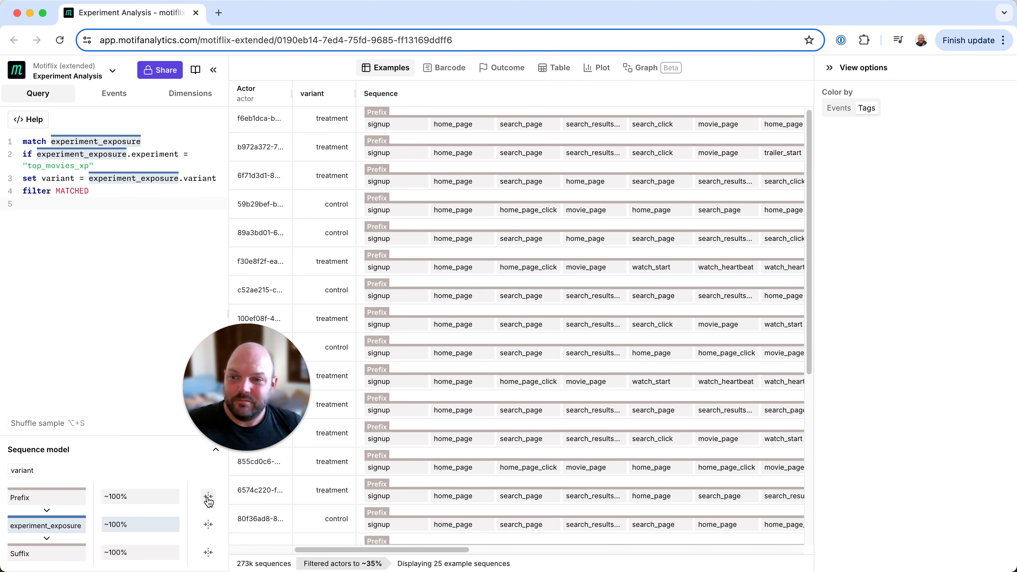
left_click(209, 497)
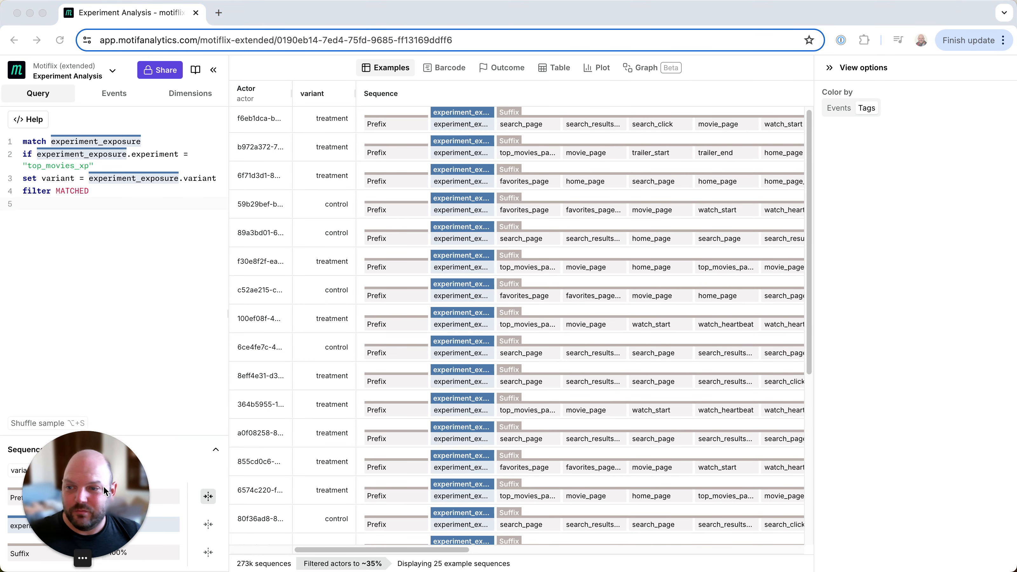
left_click(37, 207)
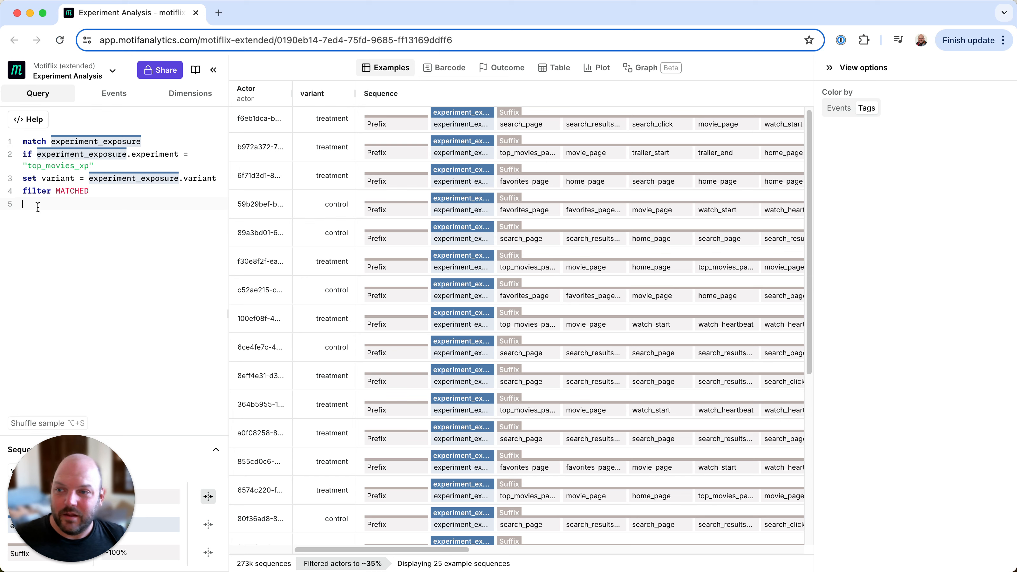
type("replace PRE")
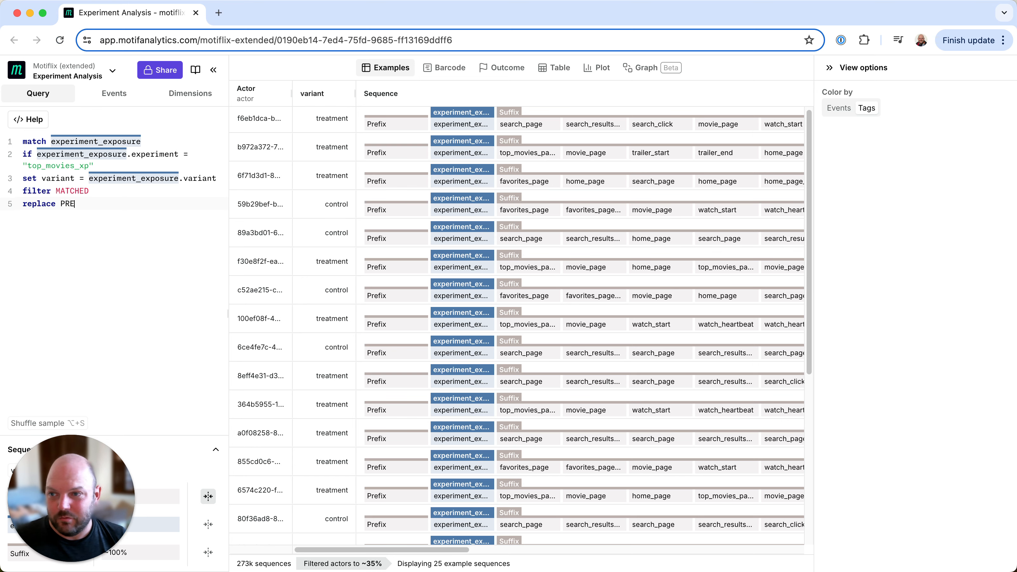
type("FIX")
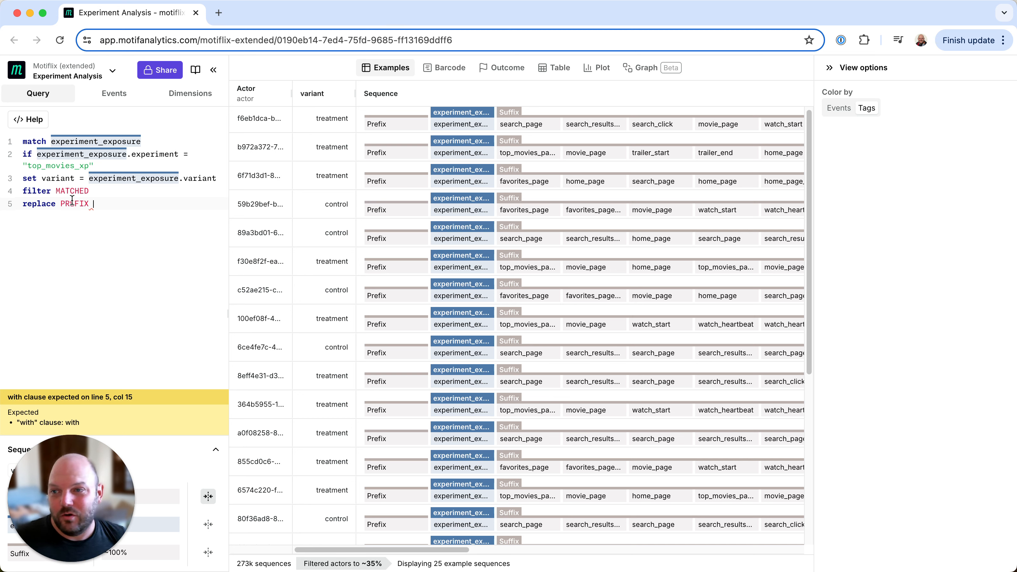
key("BackSpace")
type(".")
key("BackSpace")
type("with null")
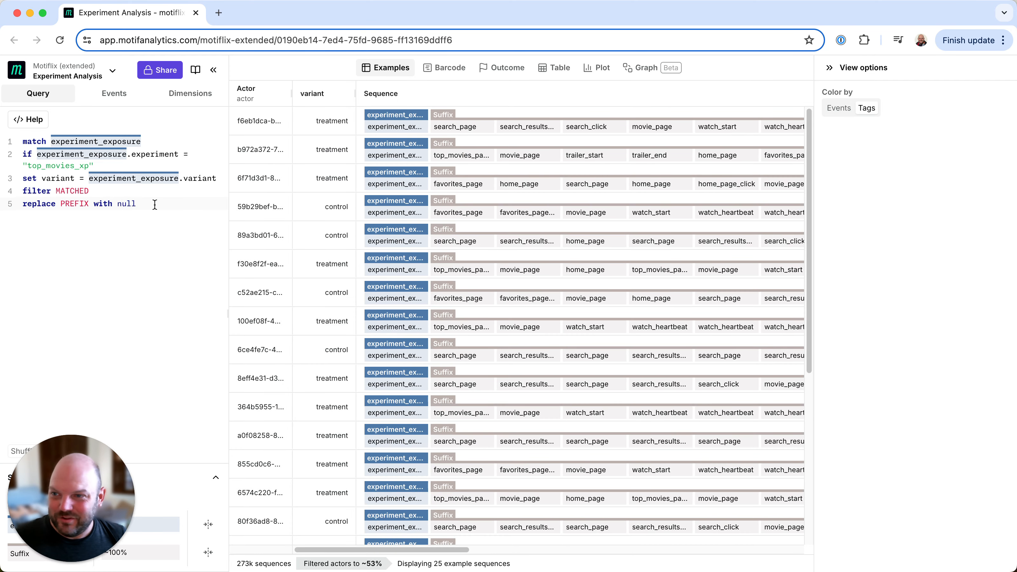
Comment out the replace PREFIX with null line and restore it
type("//")
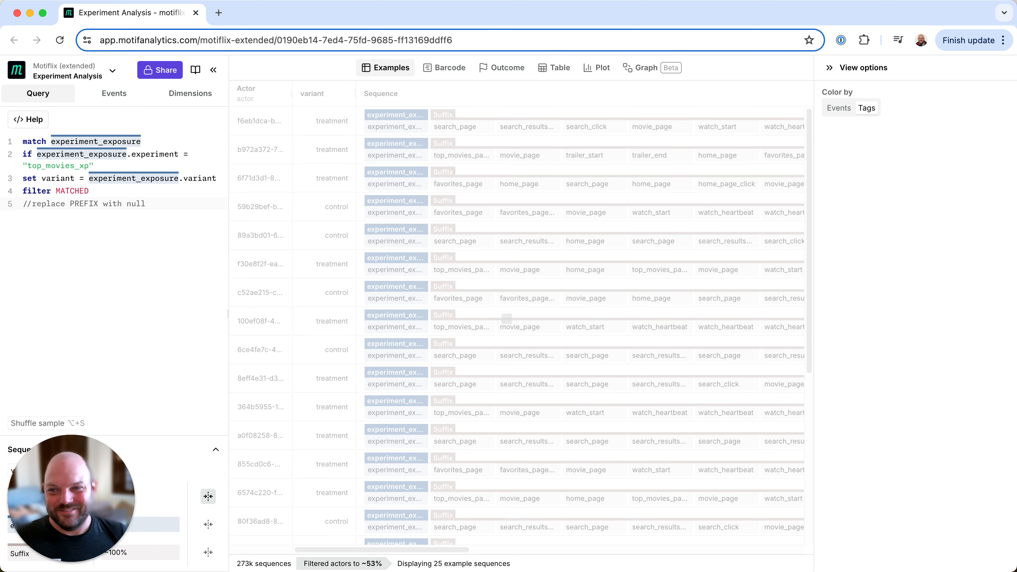
key("BackSpace")
key("BackSpace")
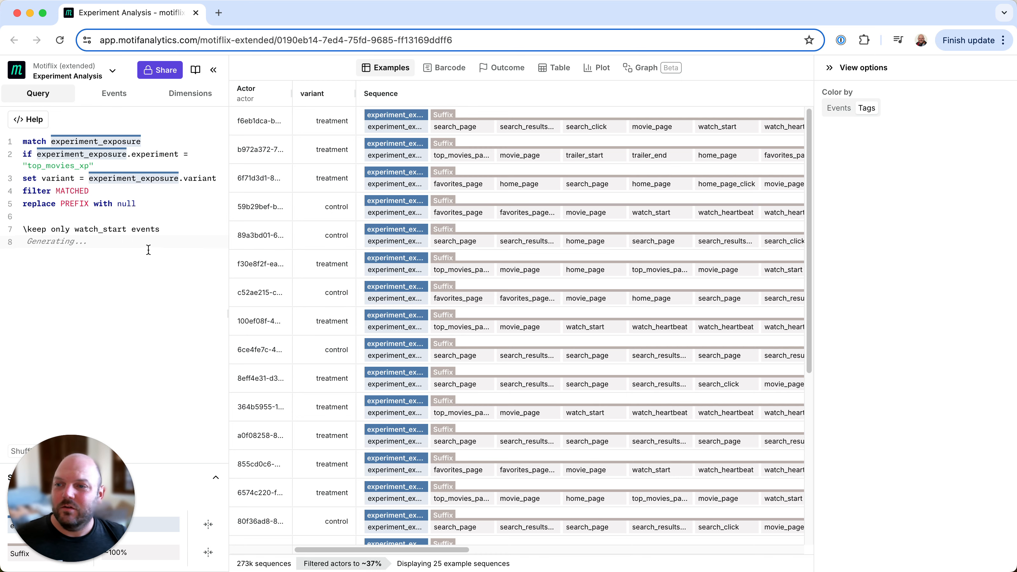
Have Query Copilot generate code for "keep only watch_start events" and simplify its match line to match split watch_start
key("Tab")
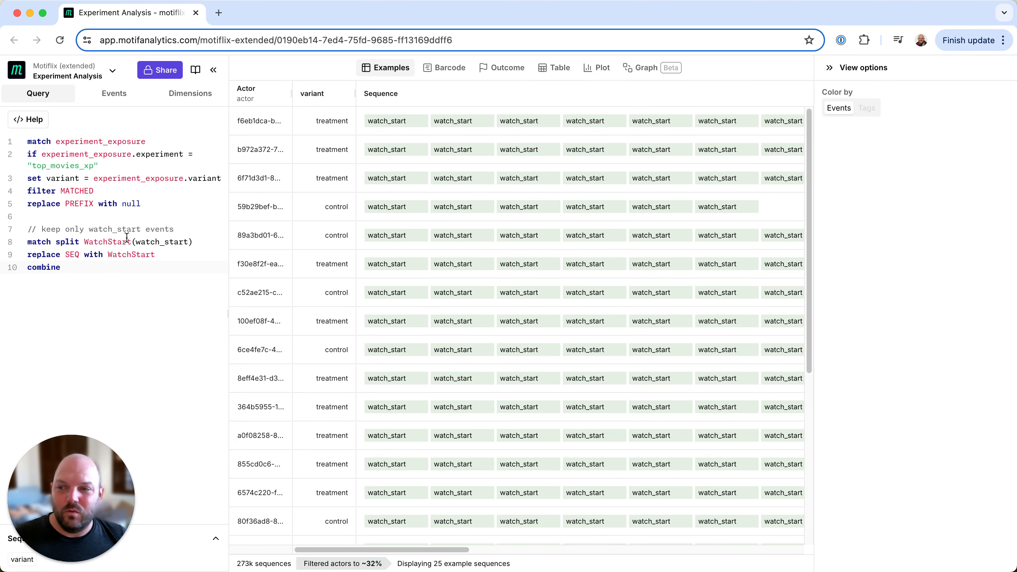
double_click(110, 240)
key("Right")
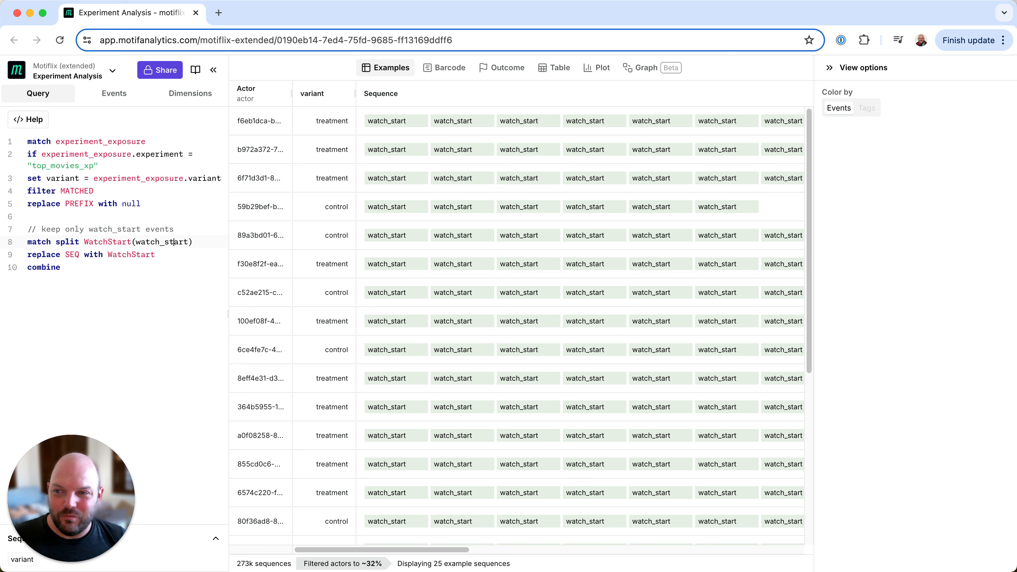
key("shift+Left")
key("shift+Left")
key("shift+Left")
key("shift+Left")
key("shift+Left")
key("shift+Left")
key("shift+Left")
key("shift+Left")
key("shift+Left")
key("shift+Left")
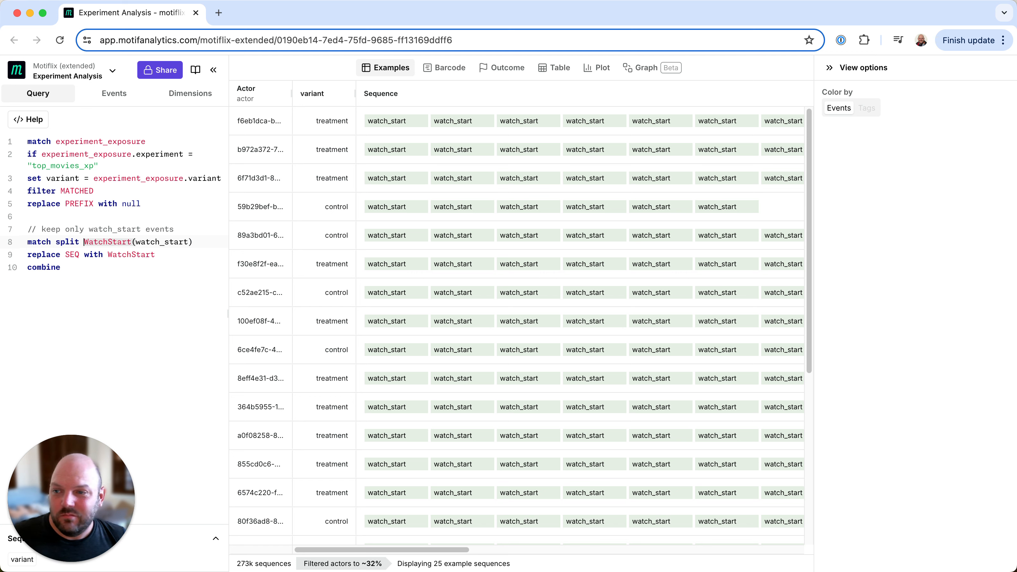
key("BackSpace")
key("Delete")
key("BackSpace")
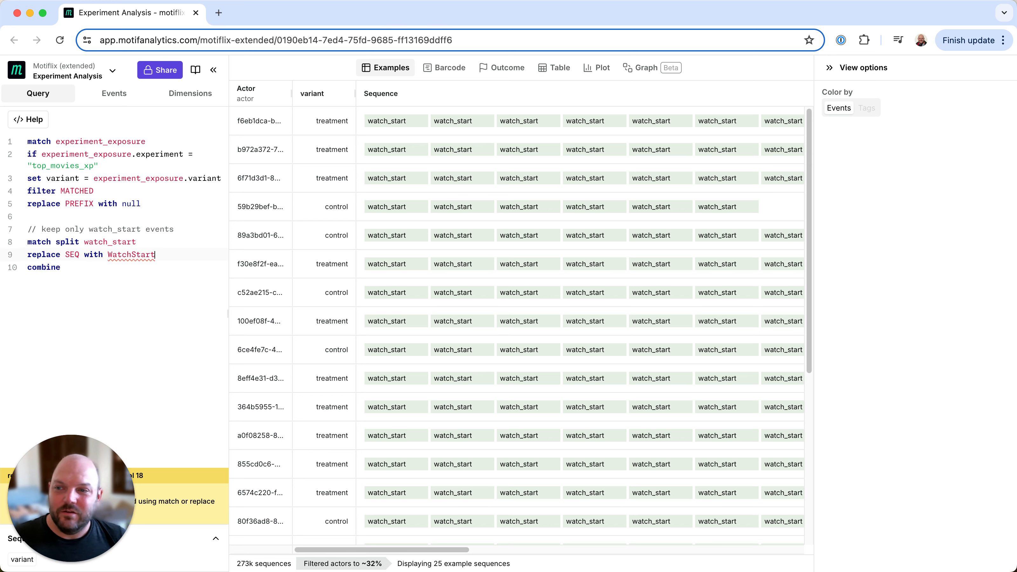
Change the generated replacement line to replace SEQ with watch_start
key("BackSpace")
key("BackSpace")
key("BackSpace")
key("BackSpace")
key("BackSpace")
key("BackSpace")
key("BackSpace")
key("BackSpace")
key("BackSpace")
type("watch_s")
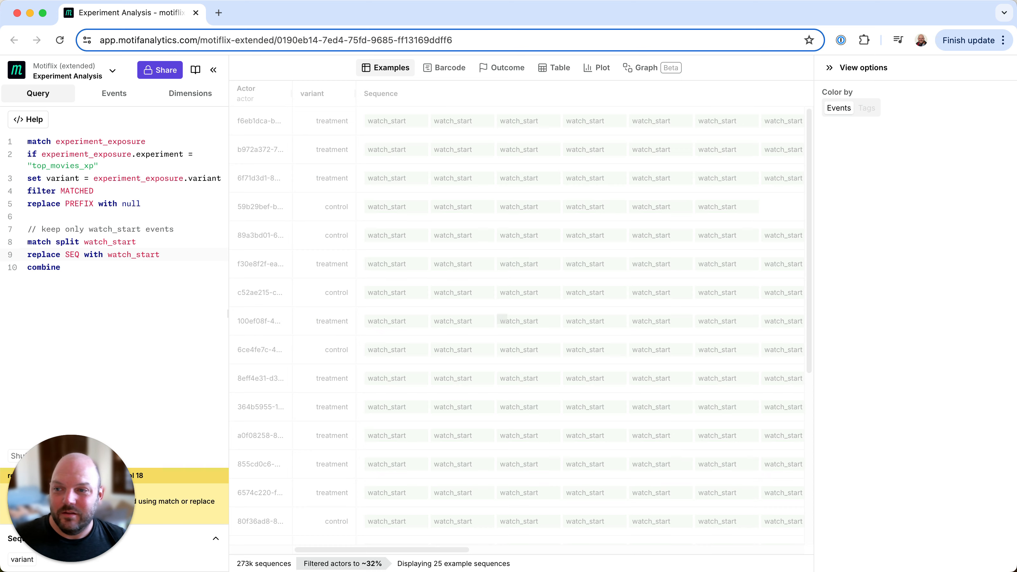
key("Down")
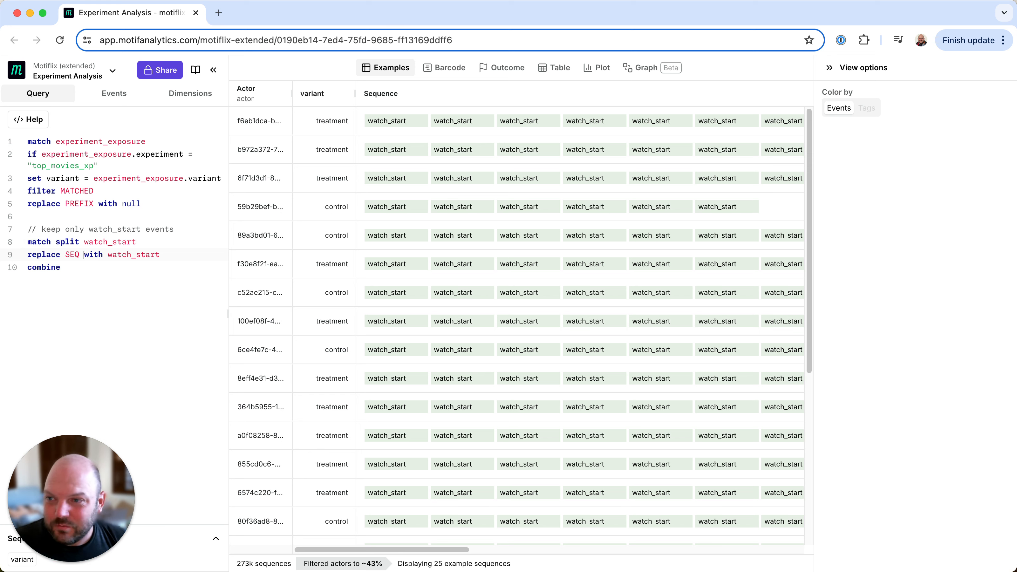
Comment out the replace SEQ with watch_start line
type("//")
key("Down")
key("Down")
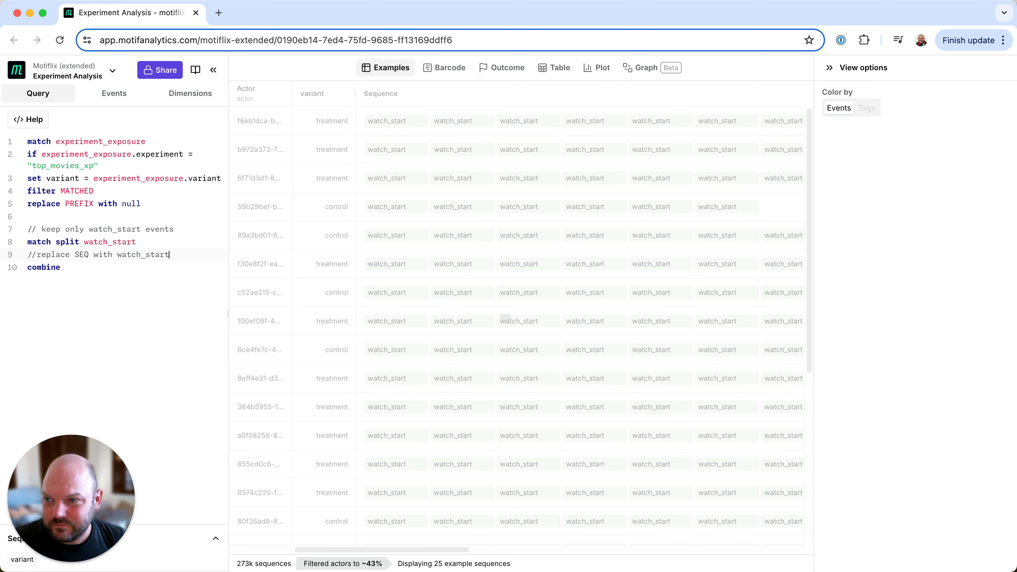
Comment out the combine line, then restore both the replace SEQ with watch_start line and the combine line
key("super+Left")
type("//")
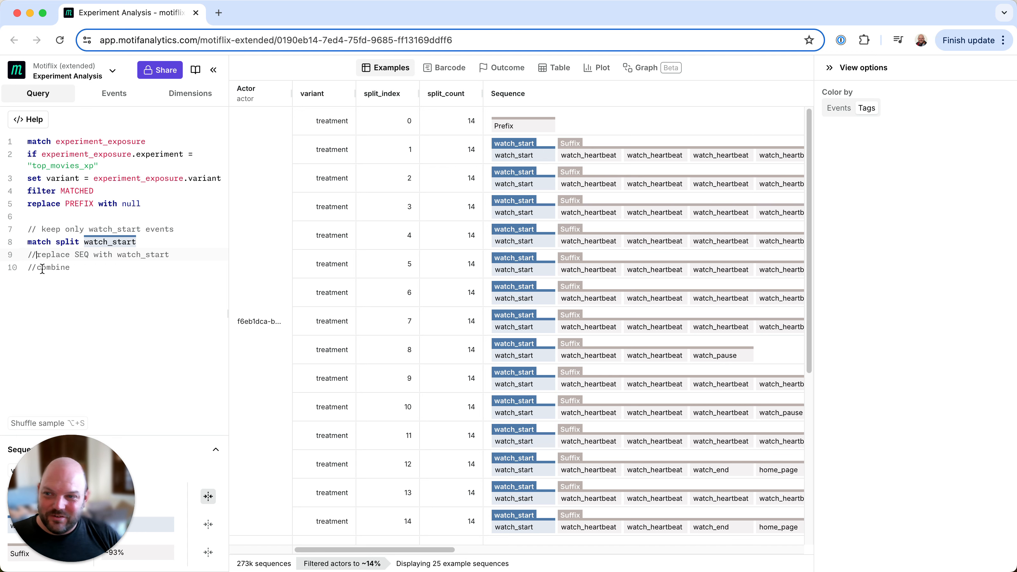
key("super+slash")
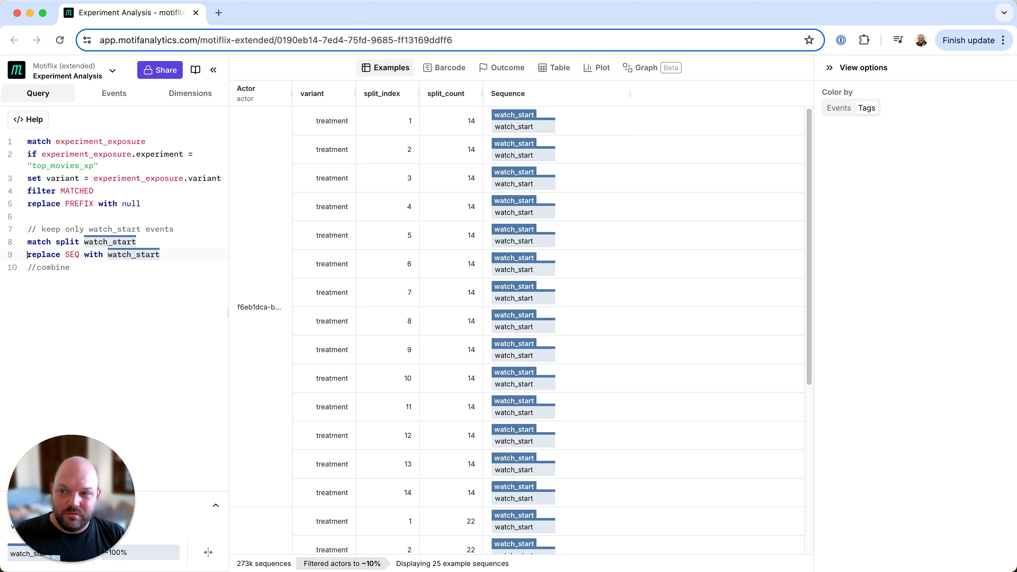
key("super+slash")
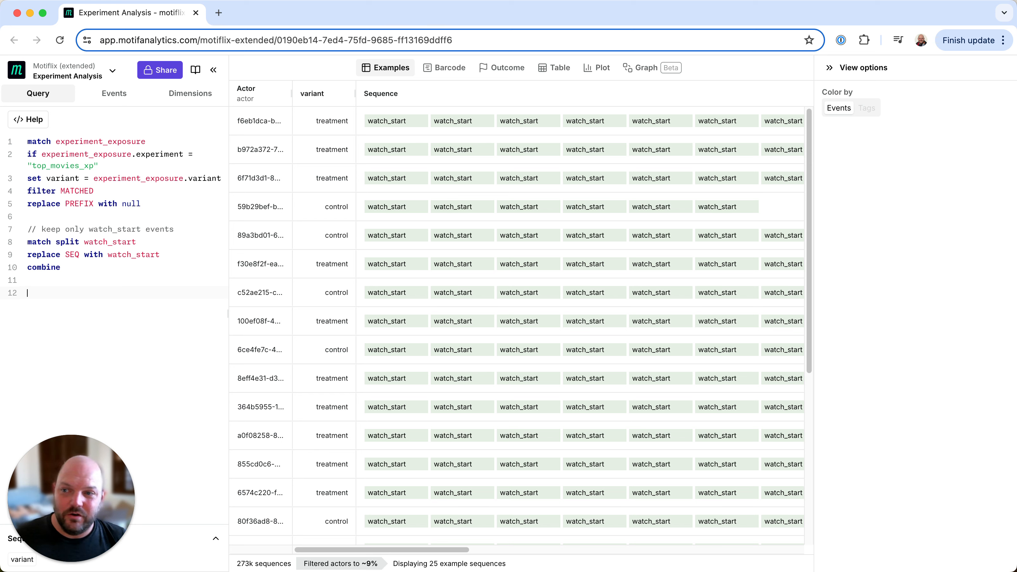
Add the line set num_watches = length(SEQ) at the end of the query
type("et num")
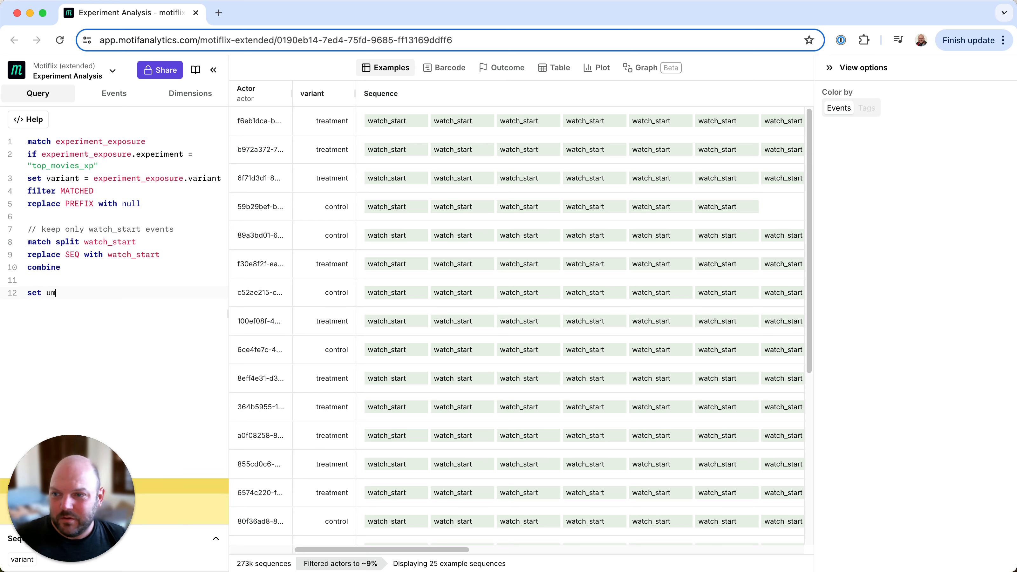
type("_watche")
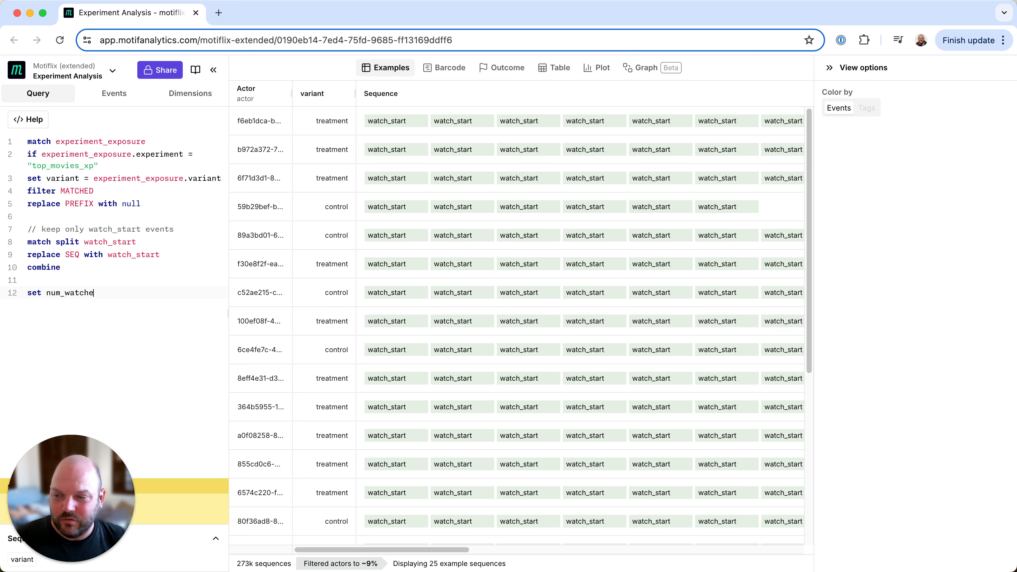
type("s = ")
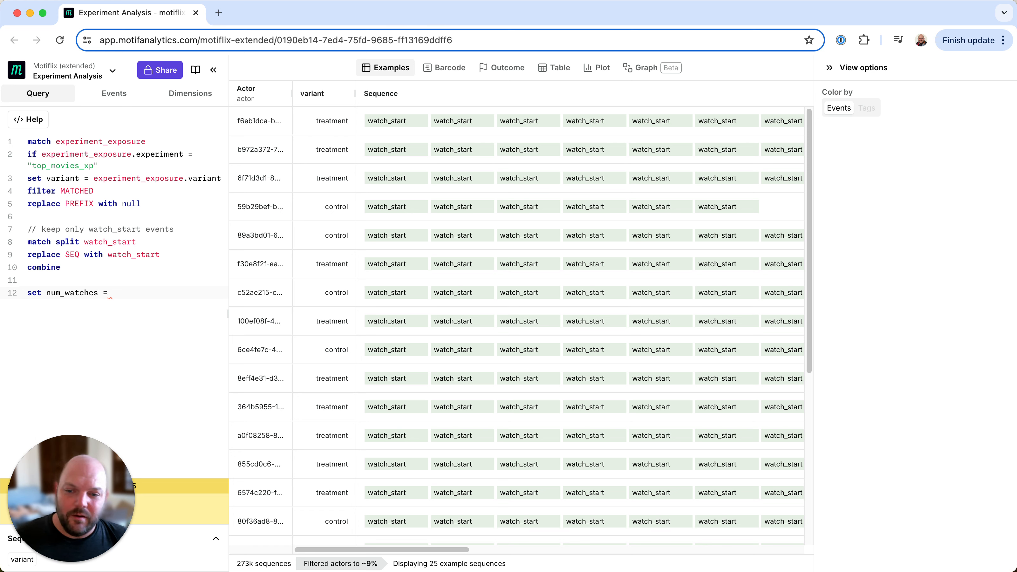
type("length(")
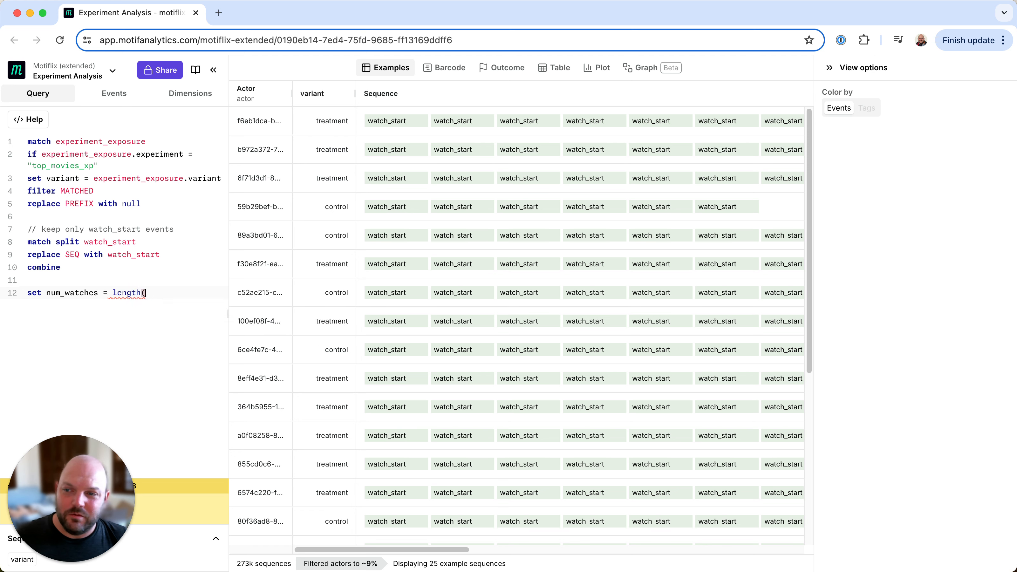
type("SEQ)")
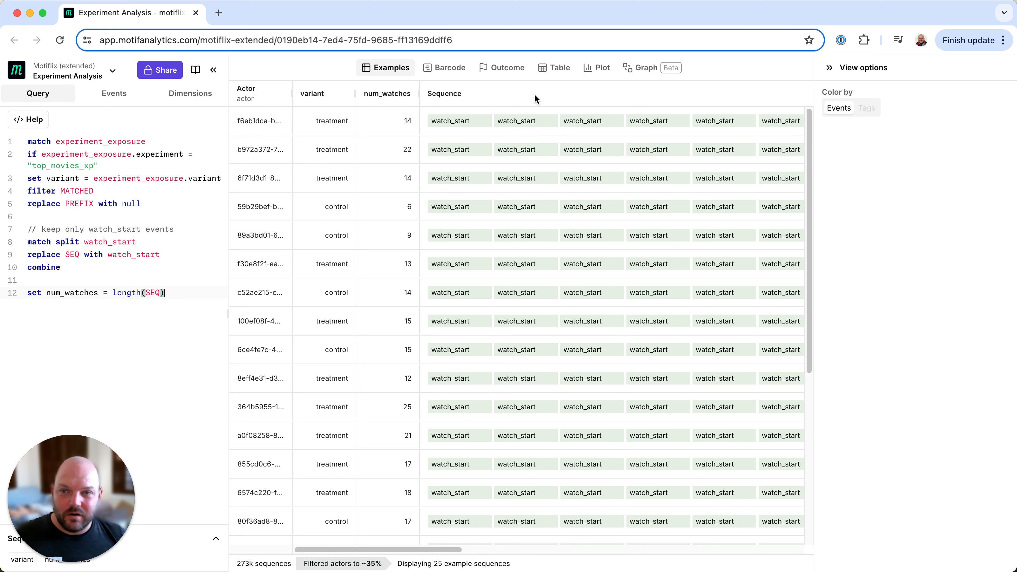
Show the results as a bar plot with variant as the X axis dimension
left_click(613, 68)
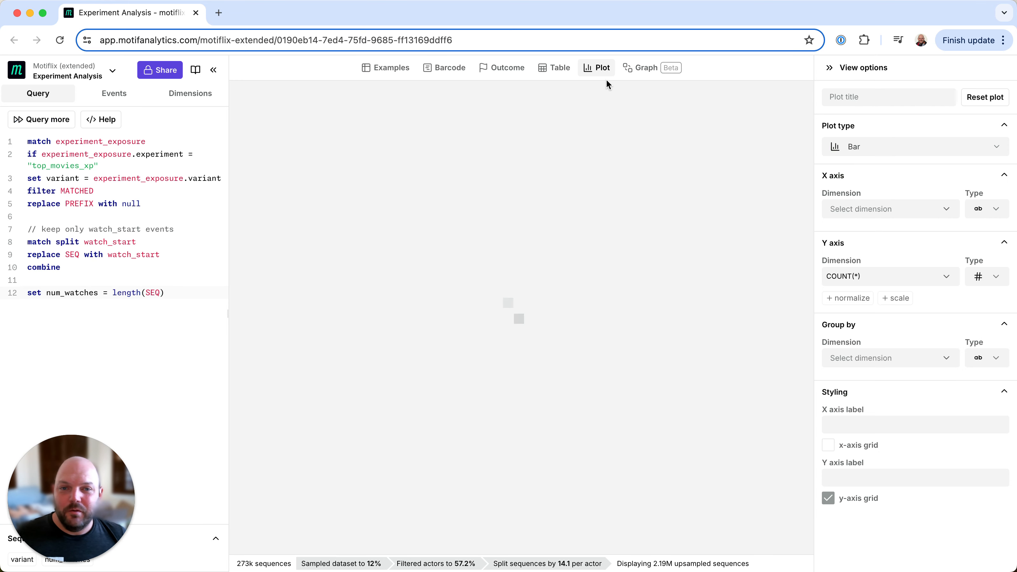
left_click(901, 210)
left_click(881, 281)
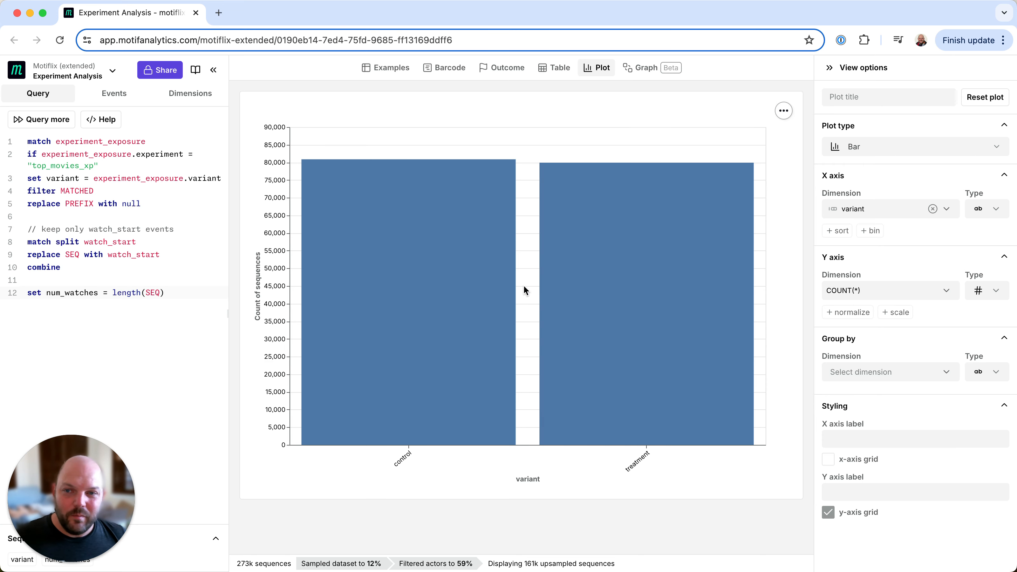
Plot num_watches on the Y axis aggregated by sum and compare the control and treatment bars
left_click(916, 291)
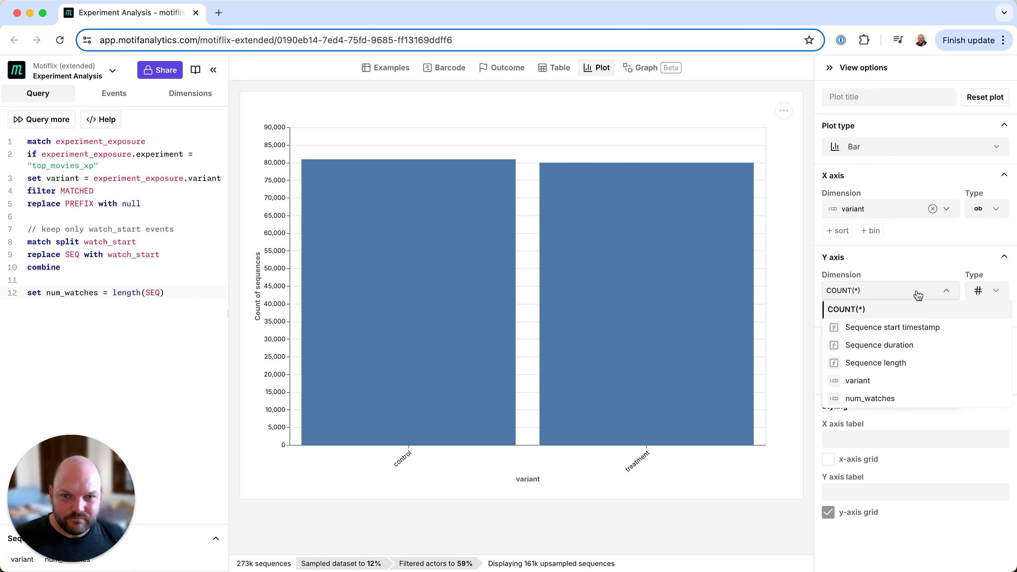
left_click(889, 398)
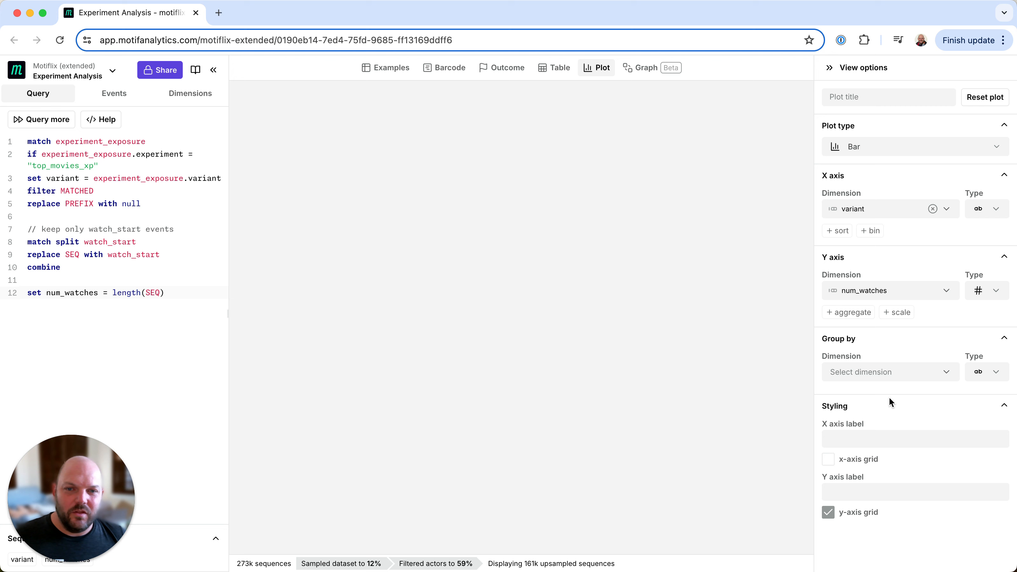
left_click(852, 313)
left_click(866, 346)
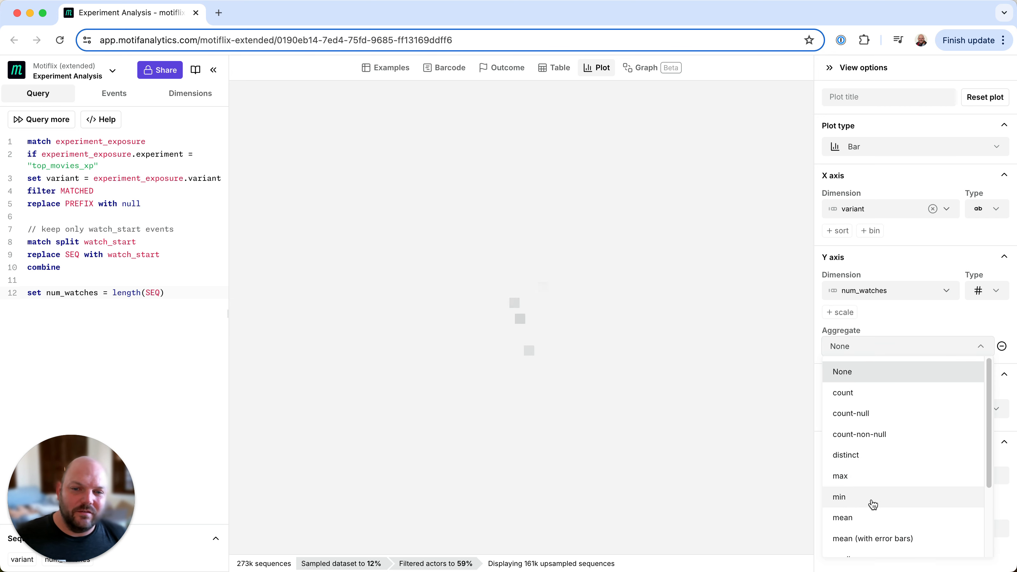
scroll(868, 492, "down", 3)
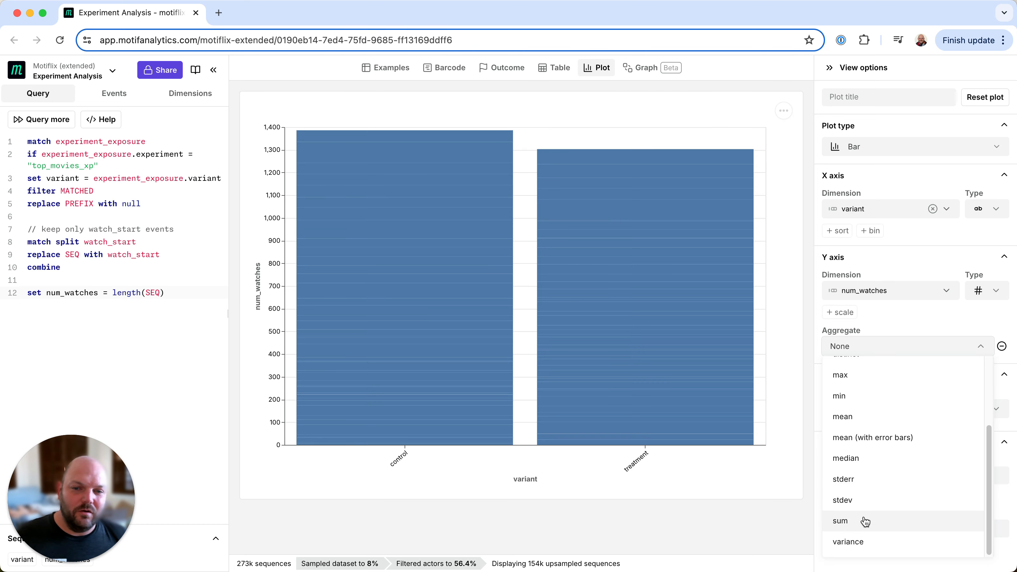
left_click(865, 521)
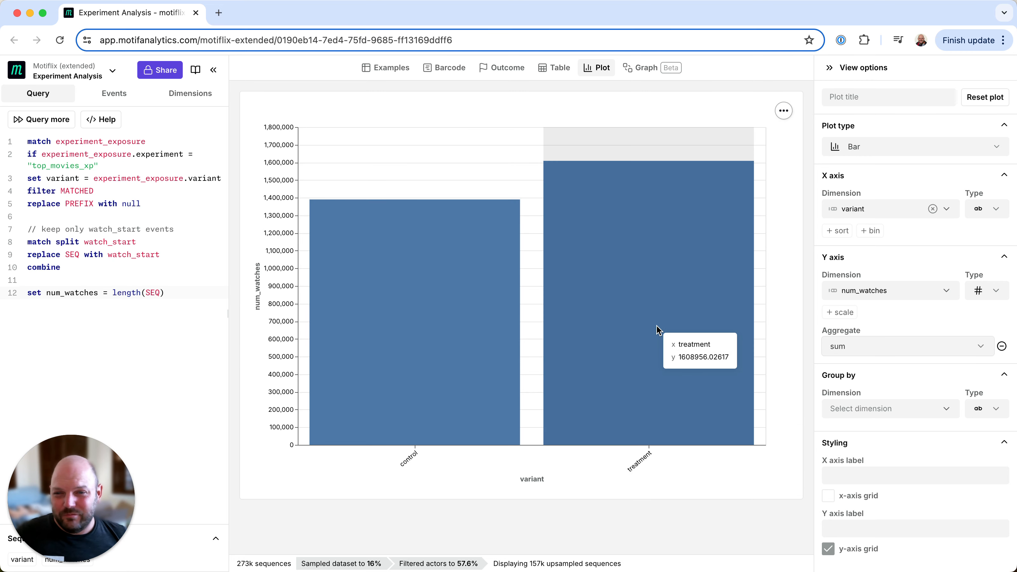
mouse_move(476, 334)
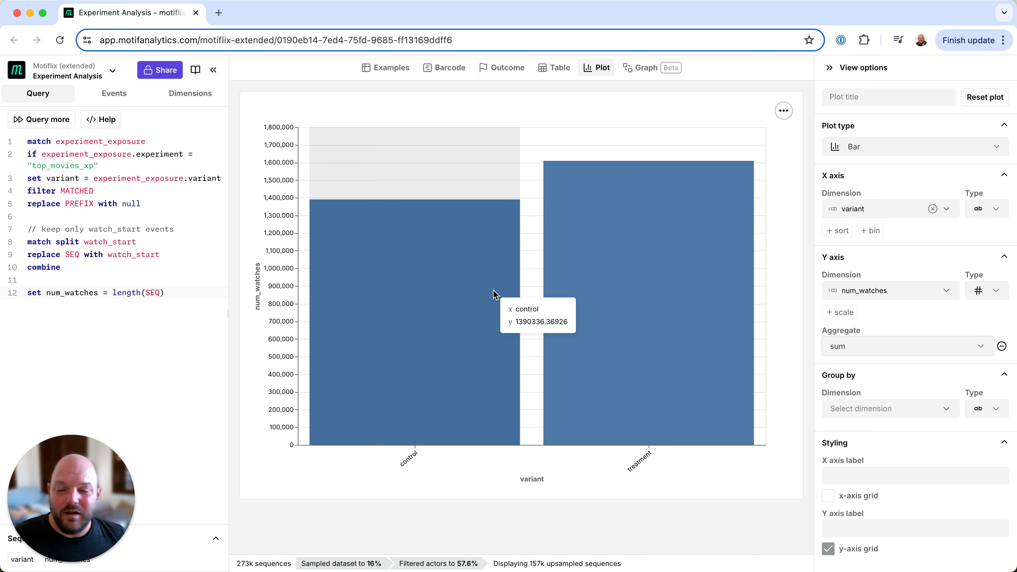
mouse_move(608, 265)
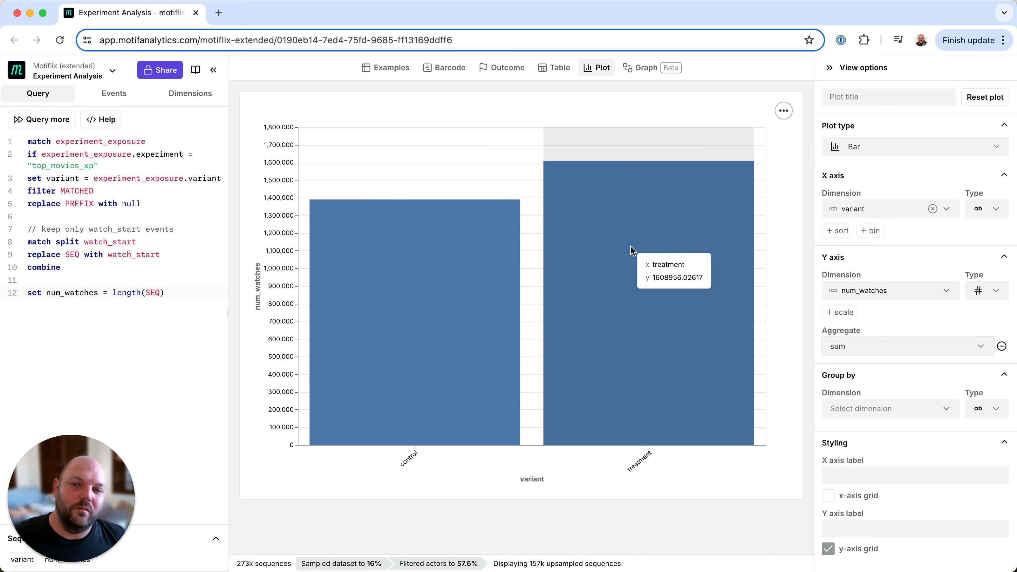
mouse_move(440, 282)
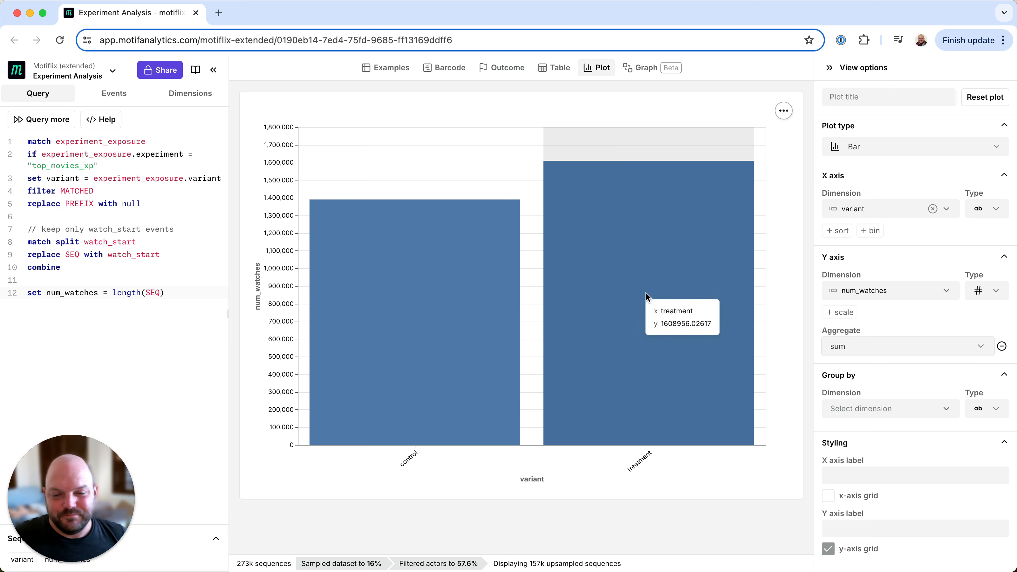
Set the num_watches aggregate to mean (with error bars) and inspect both variants' values
left_click(857, 347)
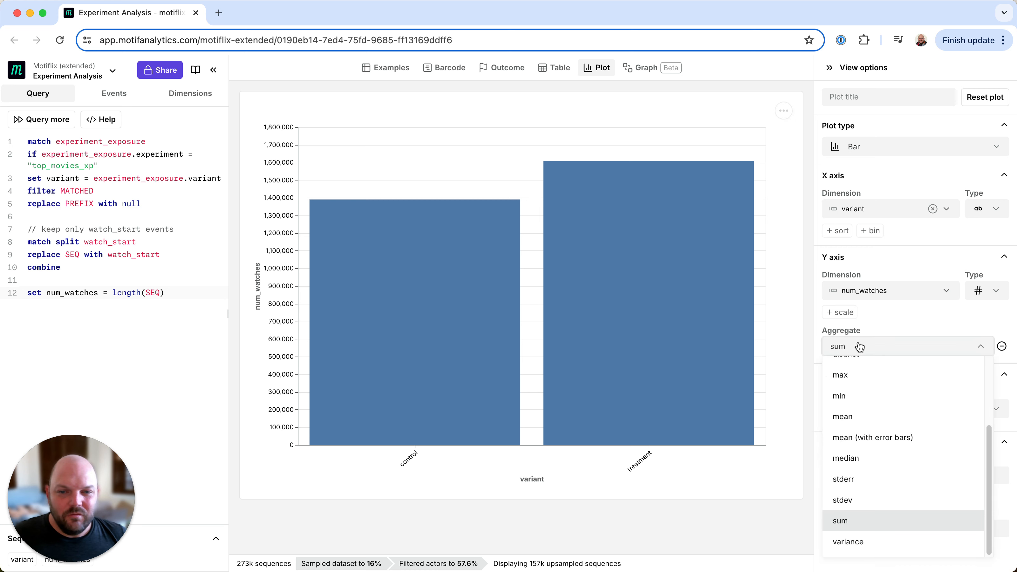
left_click(857, 439)
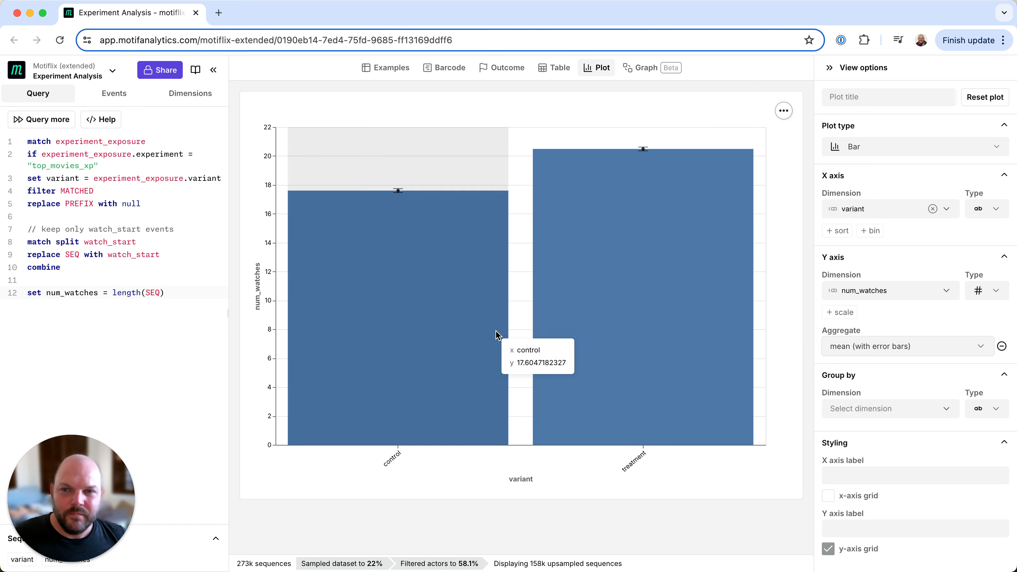
mouse_move(629, 145)
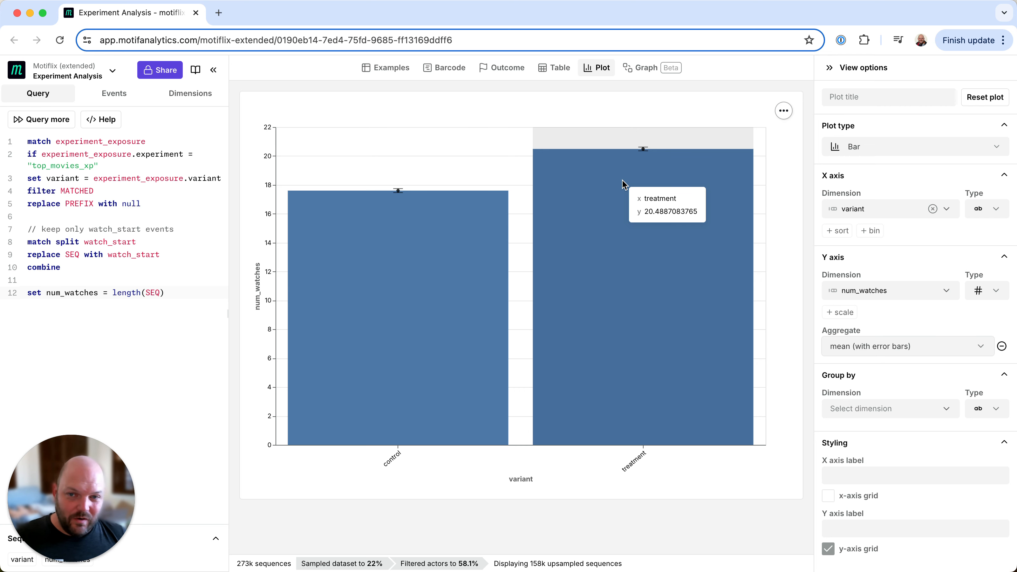
mouse_move(477, 245)
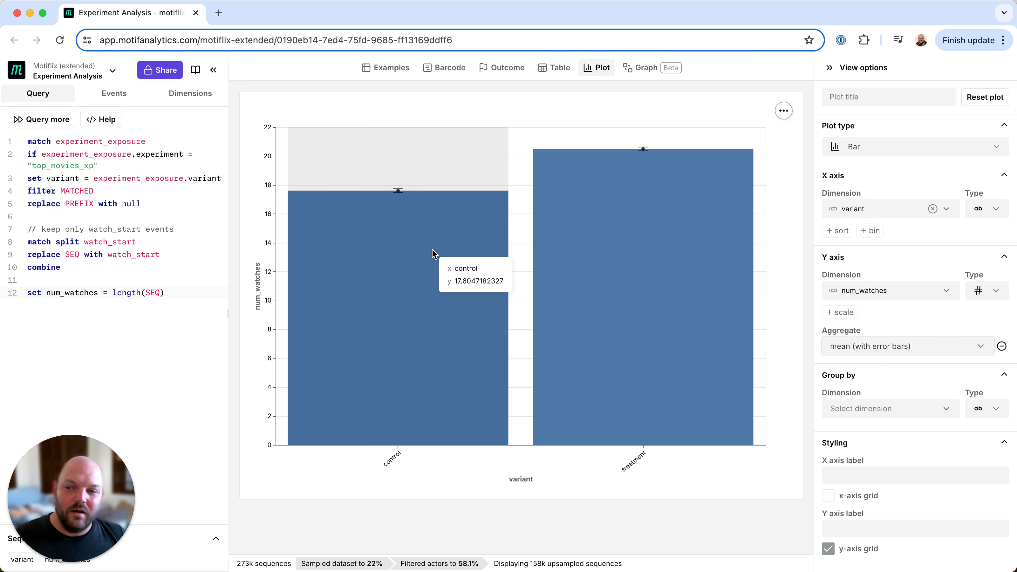
Change the num_watches aggregate to median and compare the control and treatment values
left_click(888, 348)
left_click(875, 459)
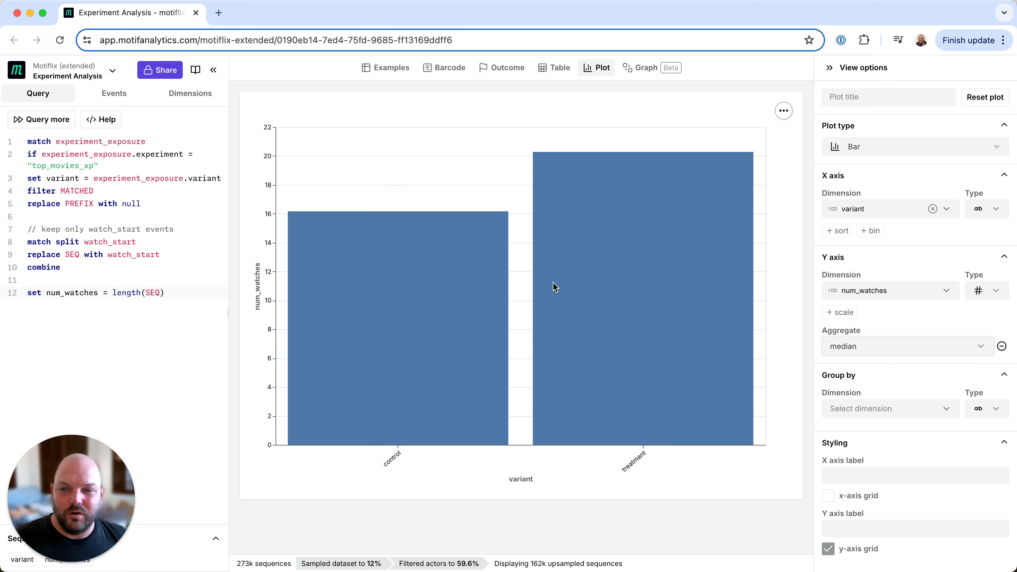
mouse_move(453, 305)
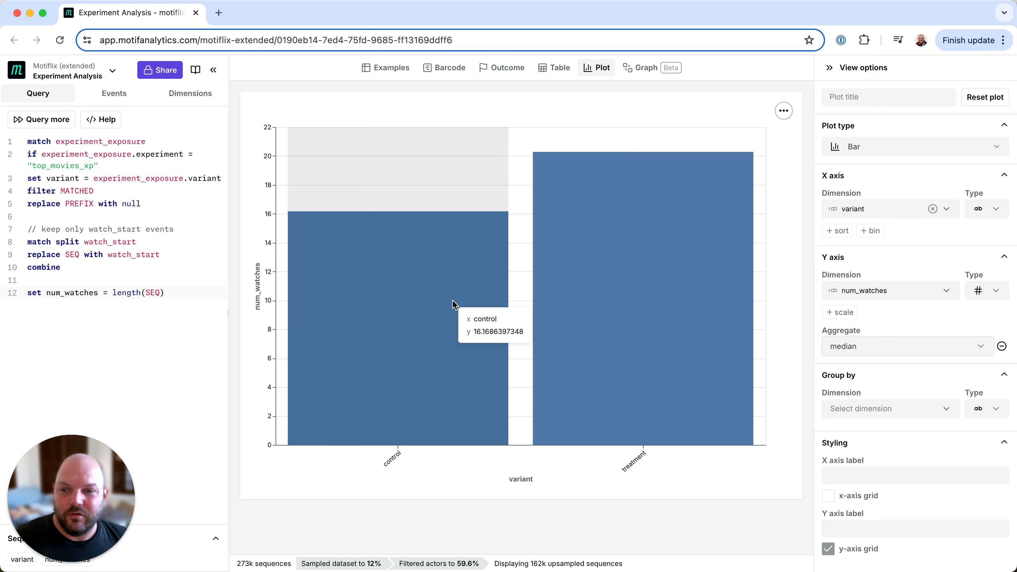
mouse_move(643, 257)
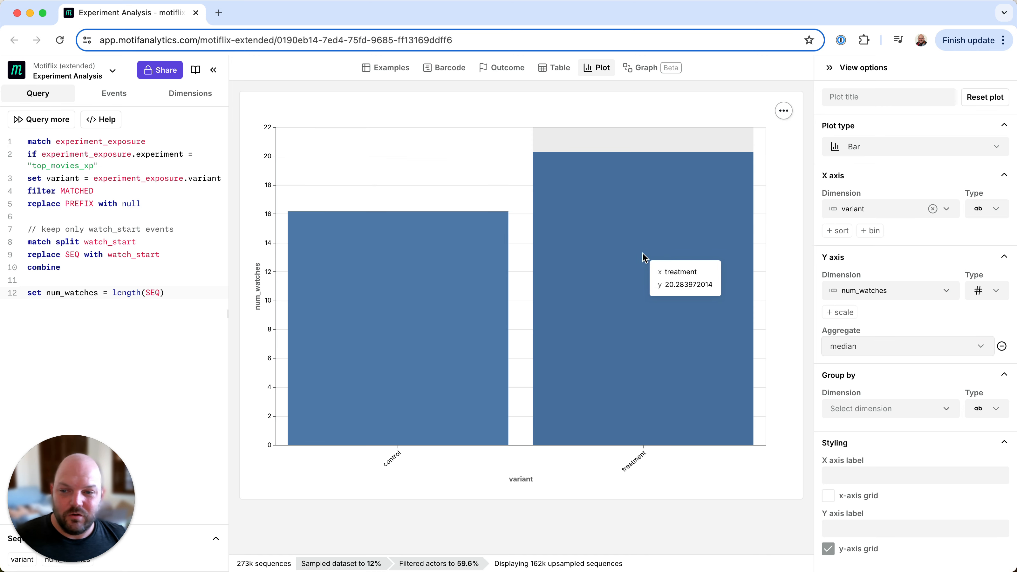
mouse_move(477, 293)
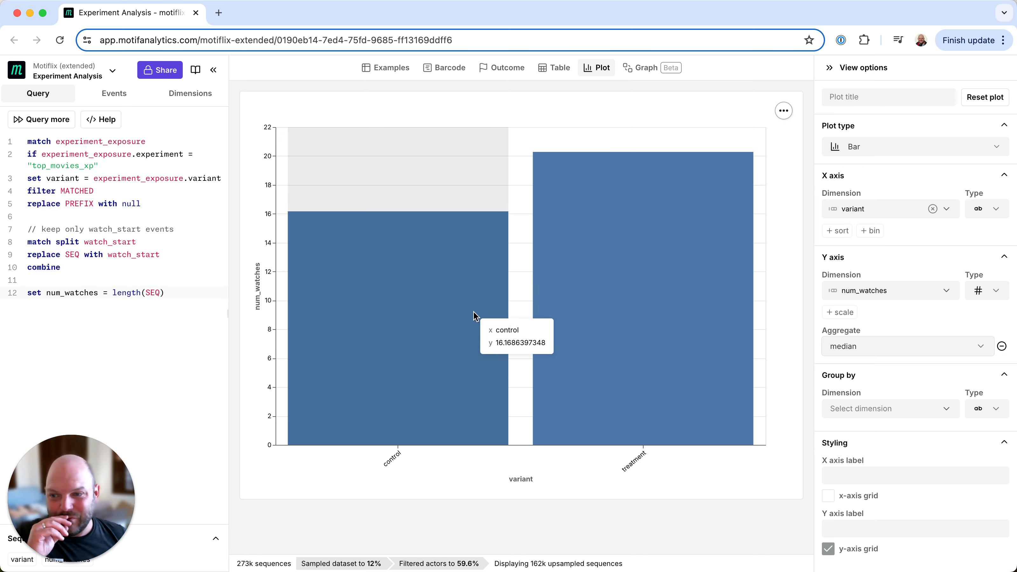
Return the aggregate to mean (with error bars), query the full dataset, and check both variants' means
left_click(881, 349)
left_click(885, 438)
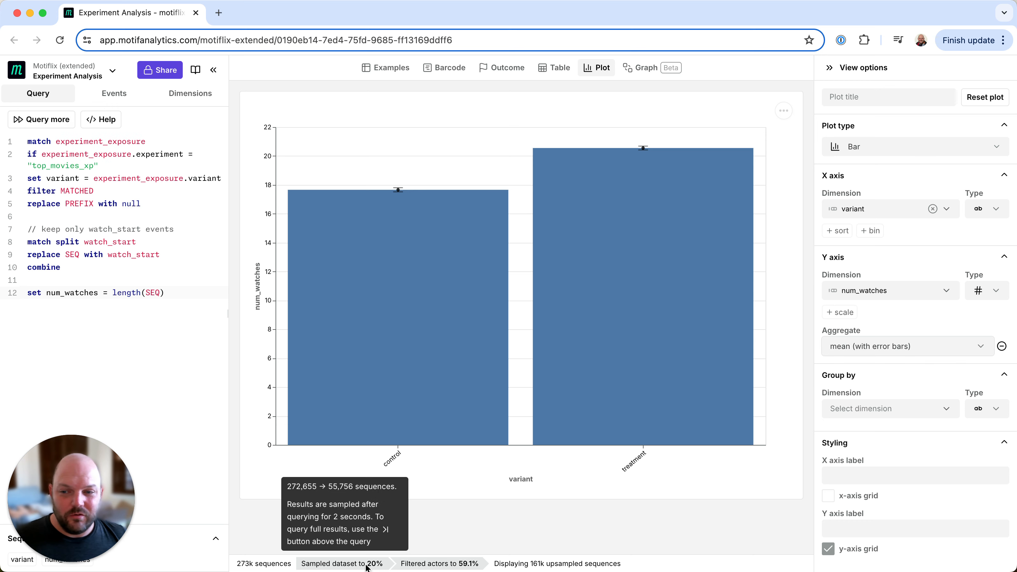
left_click(52, 125)
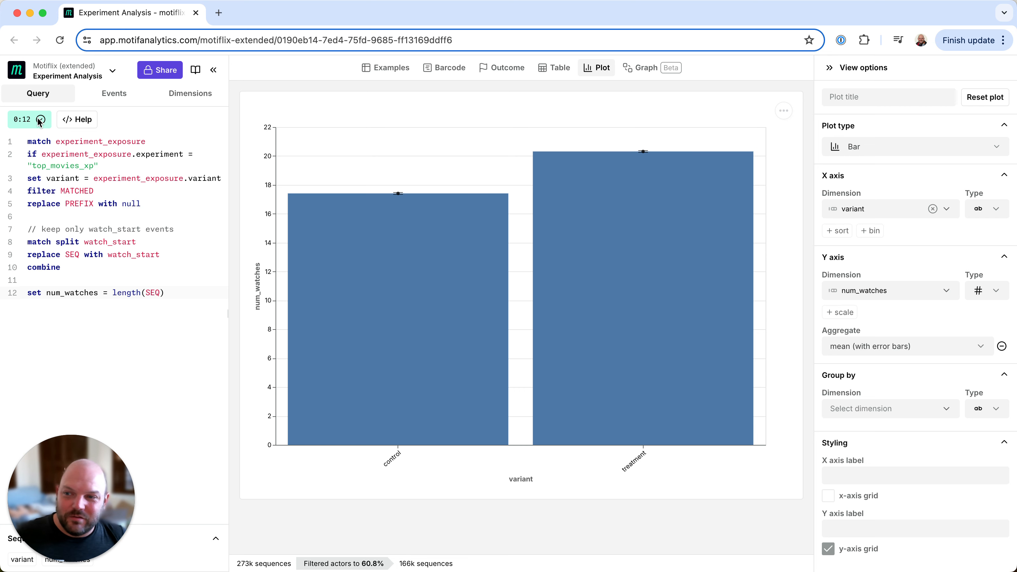
mouse_move(533, 284)
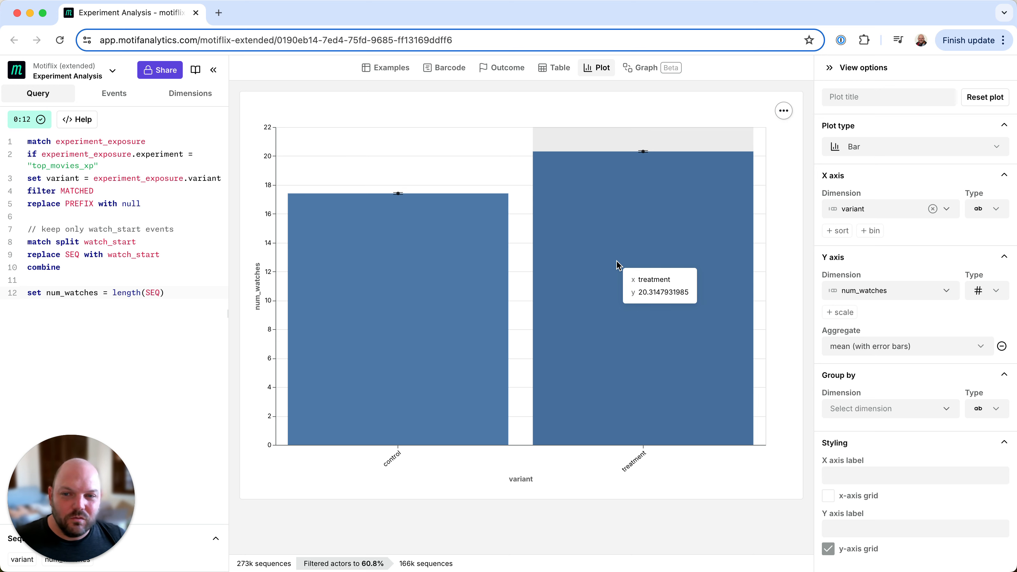
mouse_move(467, 273)
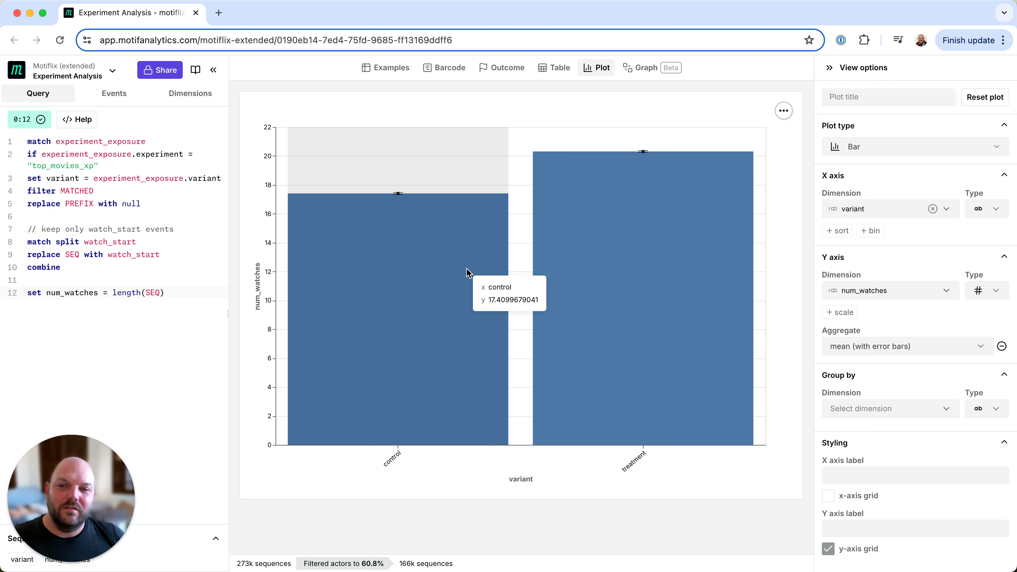
mouse_move(581, 257)
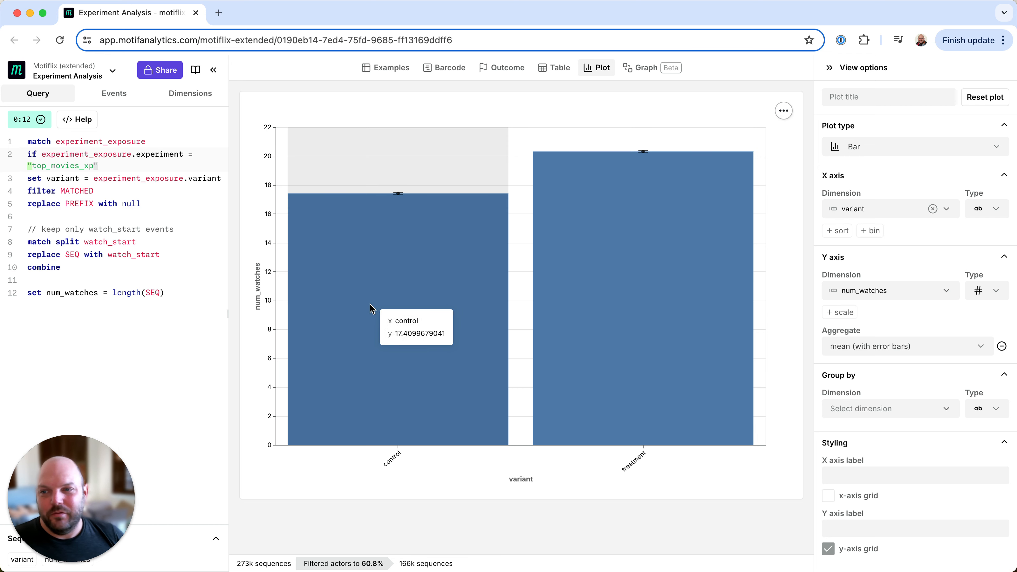
Place the text cursor at the end of the set num_watches line in the query
left_click(100, 322)
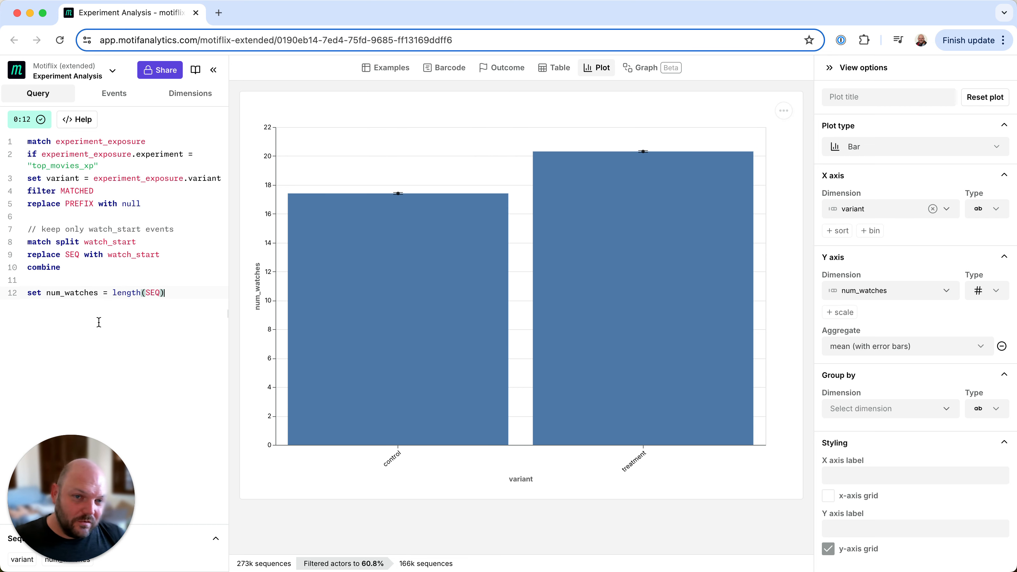